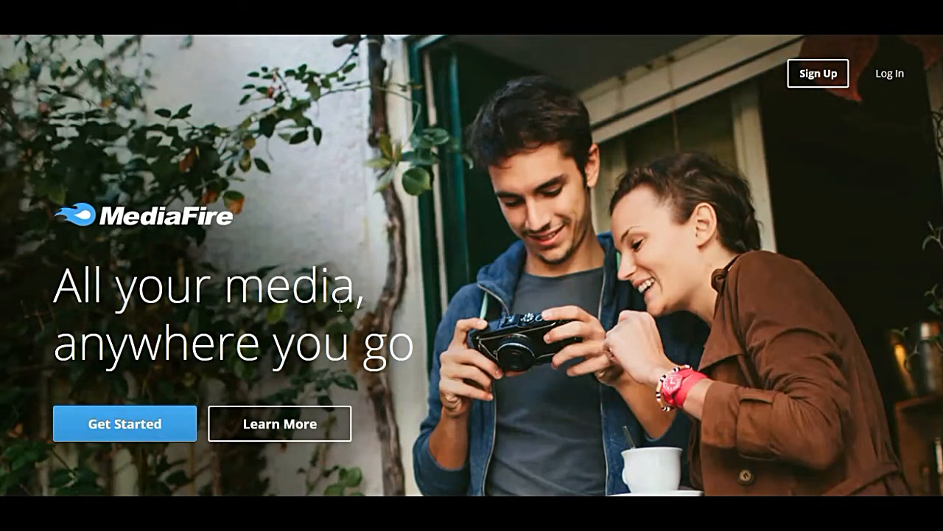
- Open the Professional upgrade page from the Upgrade links at the end of the MediaFire home page
scroll(340, 306, "down", 10)
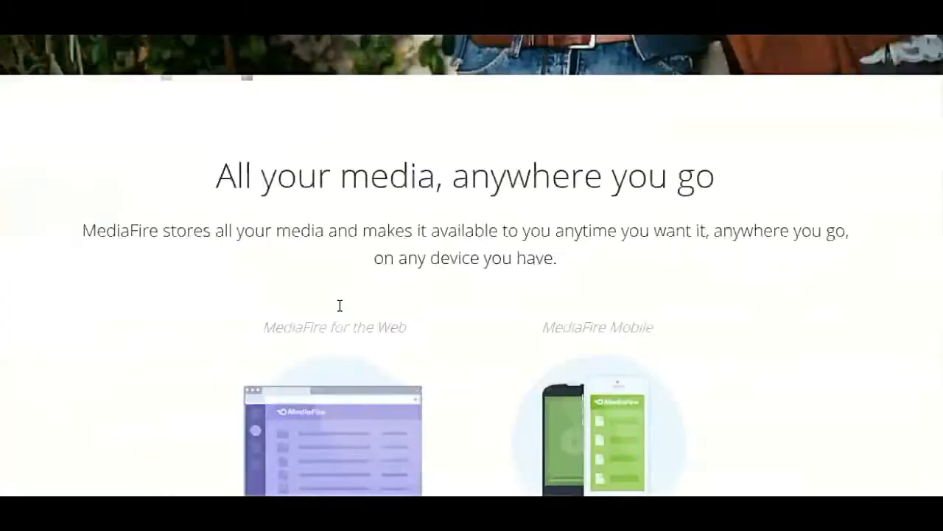
scroll(339, 305, "down", 10)
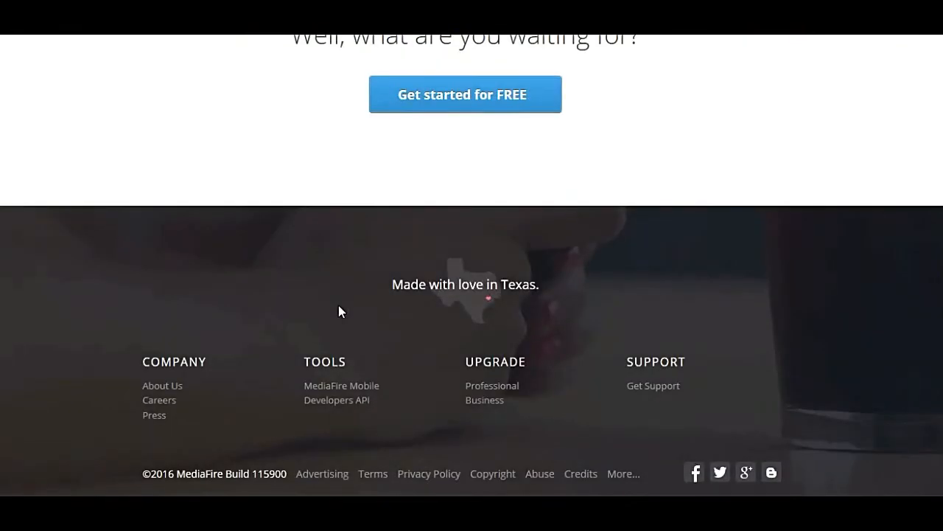
left_click(489, 389)
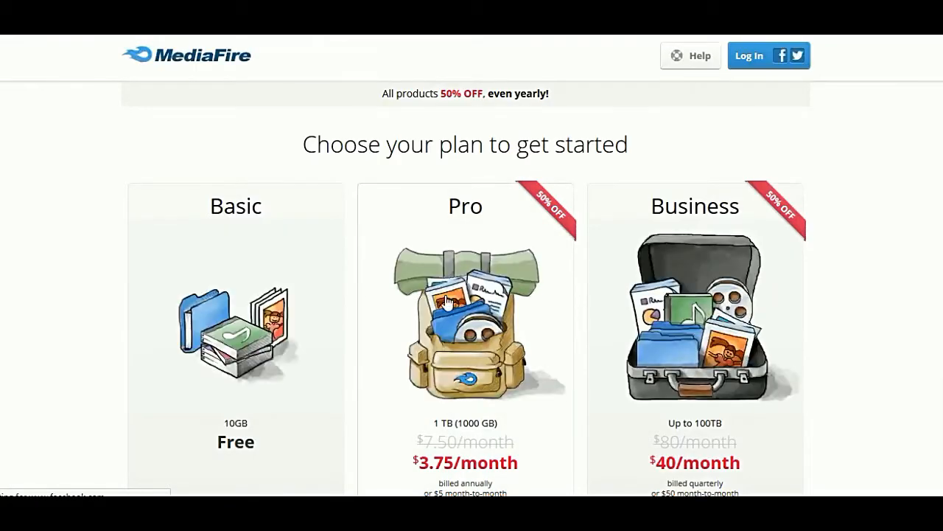
- Compare the storage, prices and feature lists of the Basic, Pro and Business plans
scroll(249, 297, "down", 3)
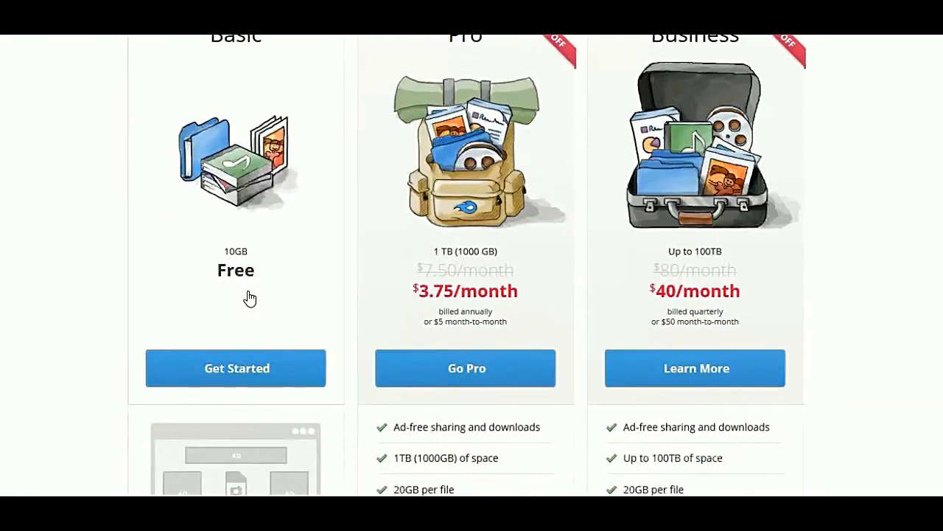
scroll(249, 297, "up", 1)
scroll(249, 297, "down", 1)
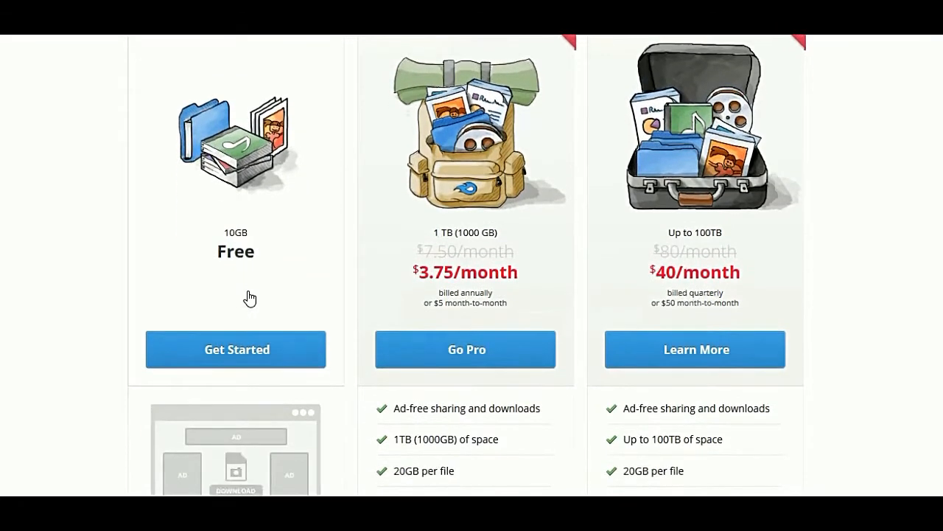
scroll(249, 297, "up", 1)
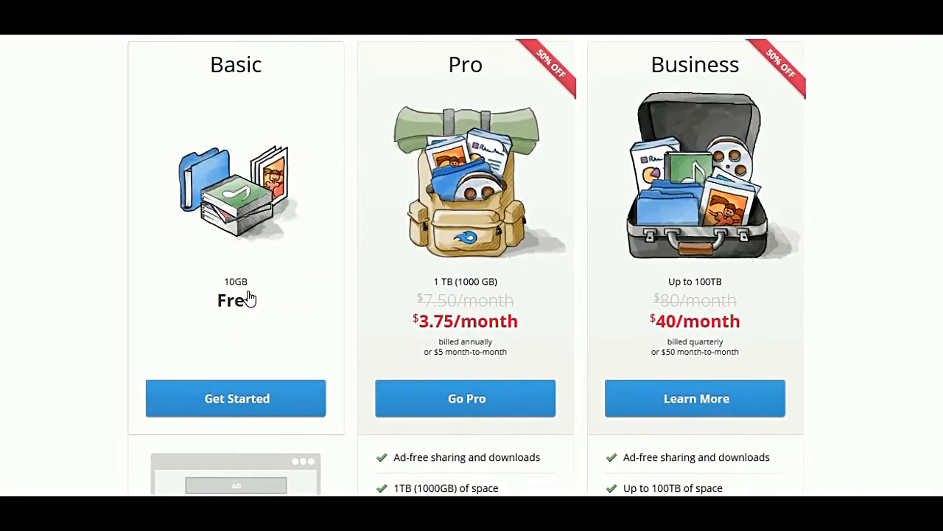
scroll(249, 297, "up", 1)
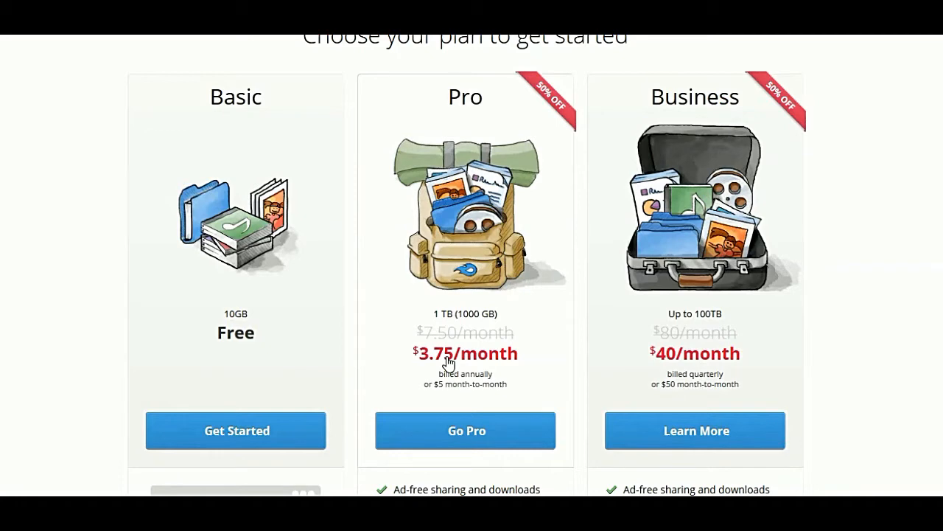
scroll(448, 361, "down", 4)
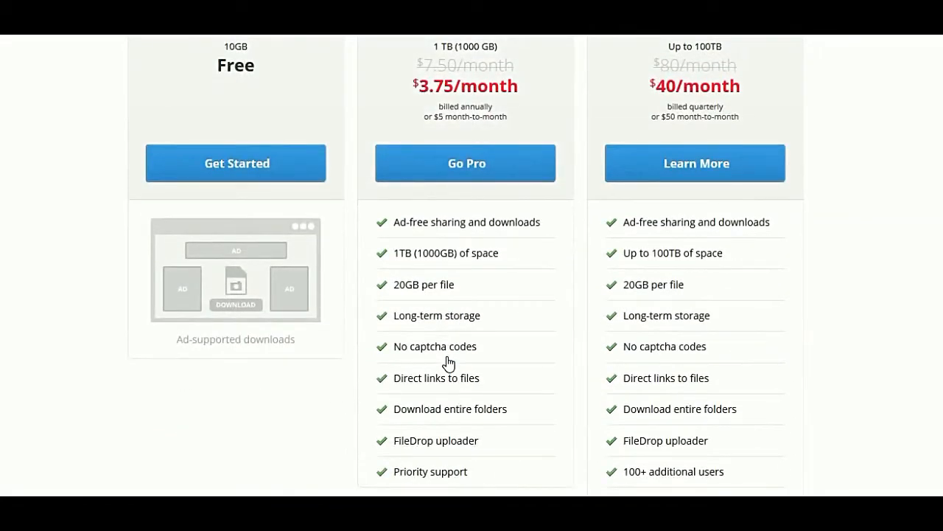
scroll(448, 361, "down", 2)
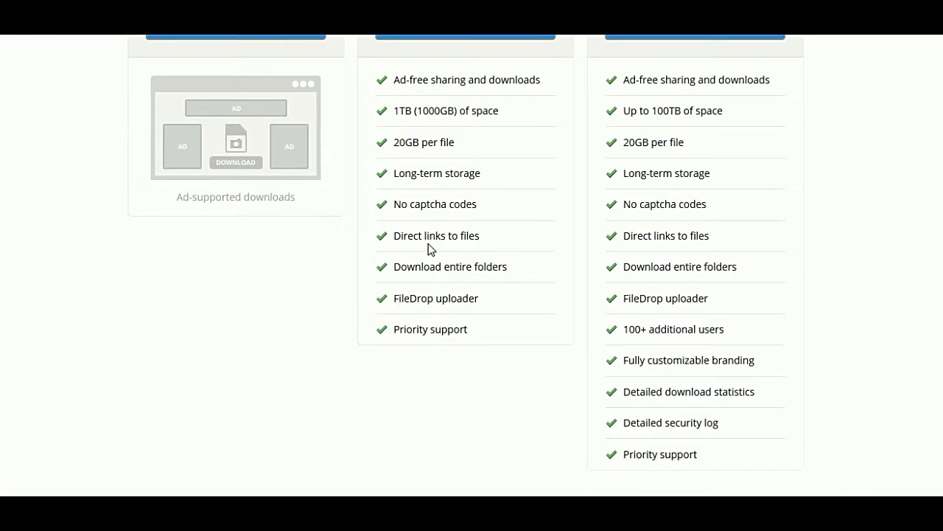
scroll(507, 259, "up", 6)
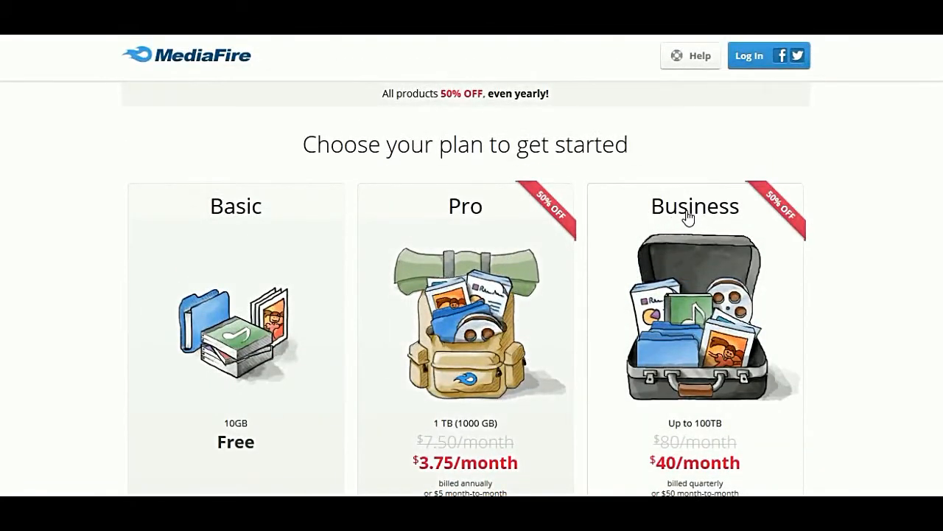
scroll(850, 378, "down", 3)
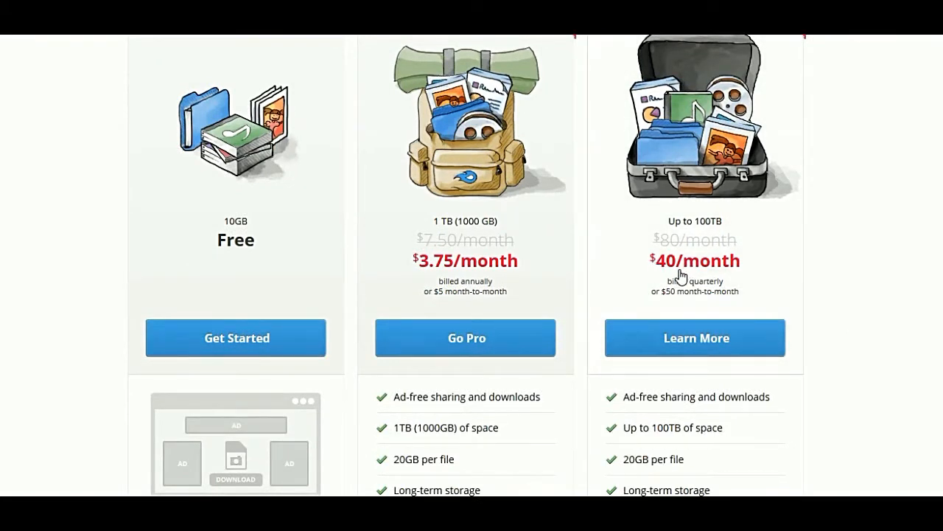
scroll(802, 300, "down", 2)
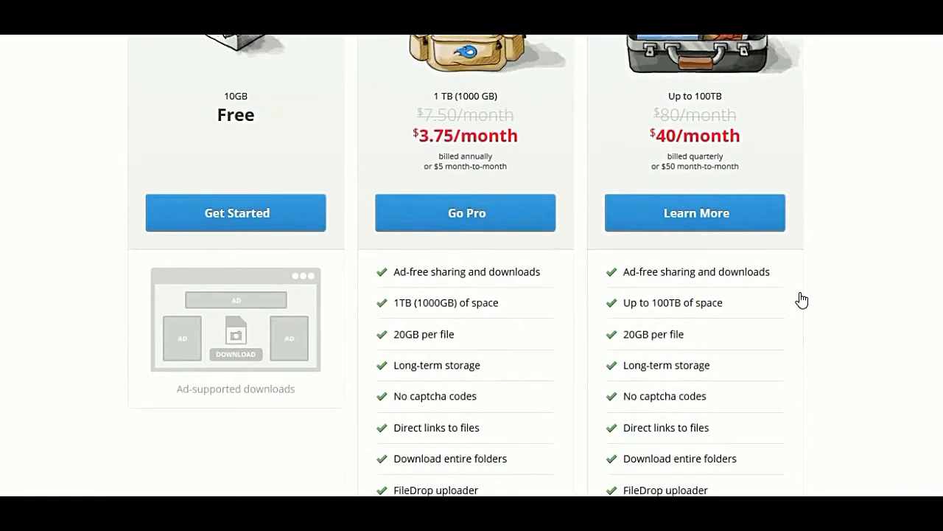
scroll(802, 299, "down", 2)
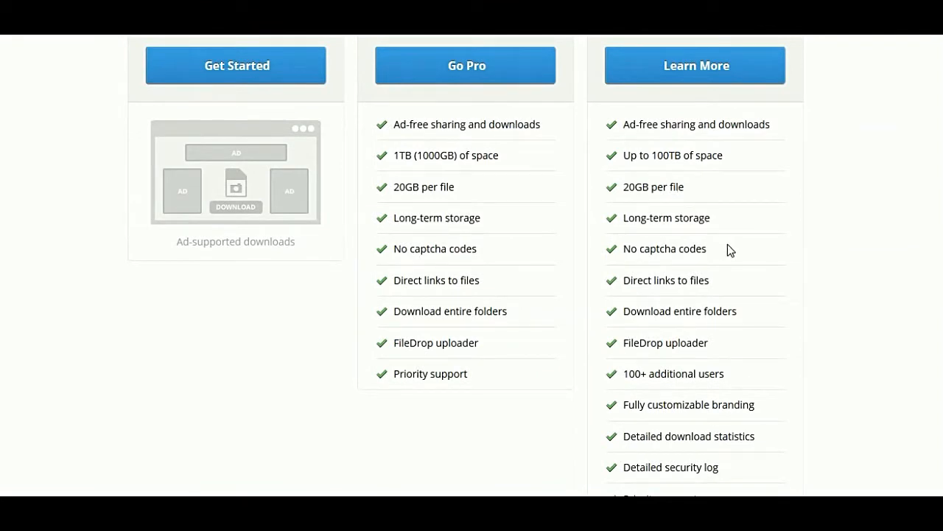
scroll(806, 298, "down", 2)
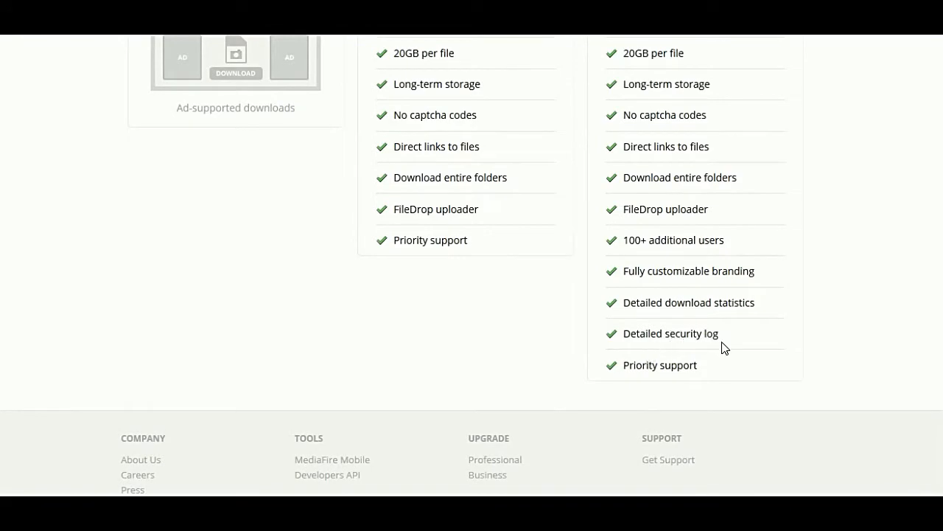
scroll(722, 346, "up", 5)
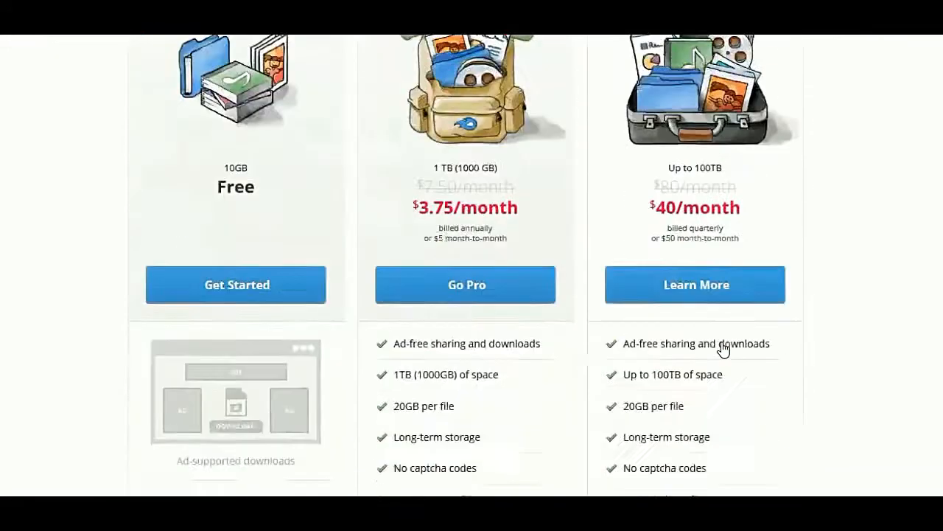
scroll(722, 346, "down", 7)
scroll(720, 347, "up", 10)
- Choose the free Basic plan and open the login form for an existing account from the account creation page
scroll(718, 350, "down", 3)
left_click(232, 336)
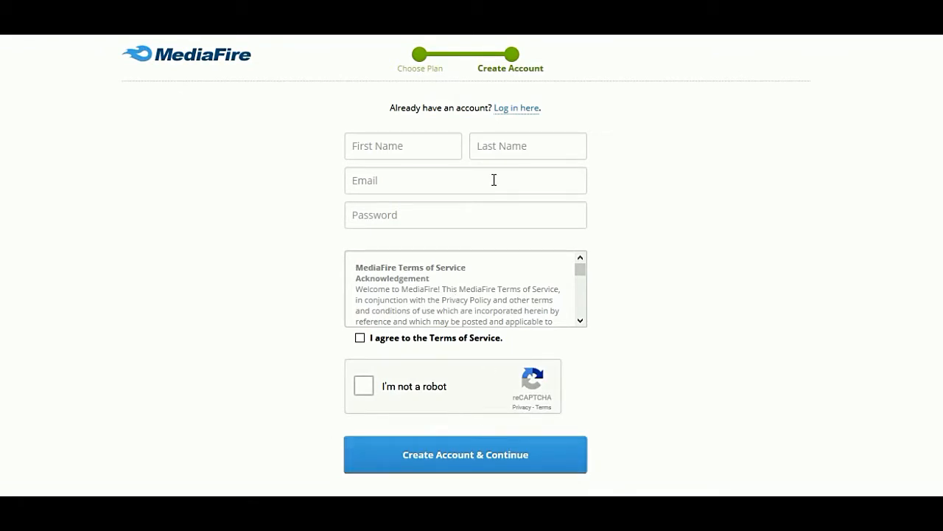
left_click(518, 108)
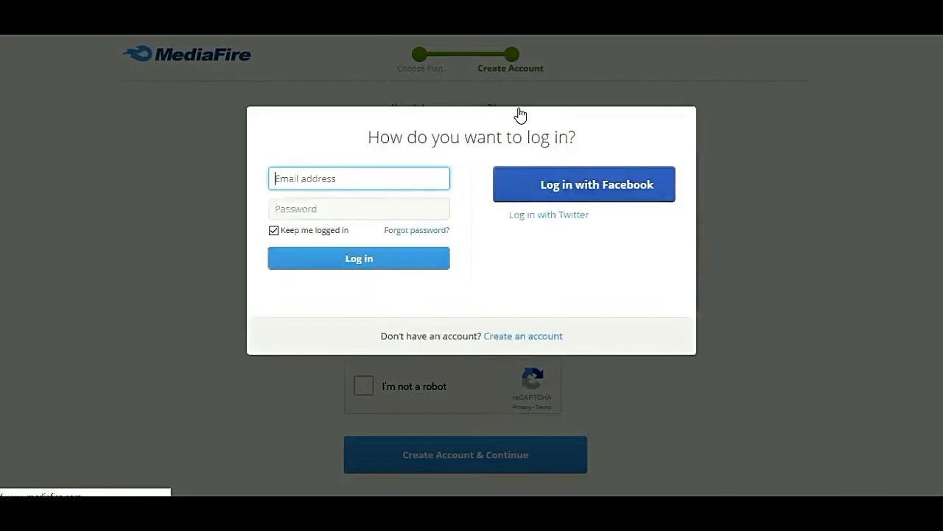
- Log in with the account's email address and password, and dismiss the browser's offer to remember the login
type("g")
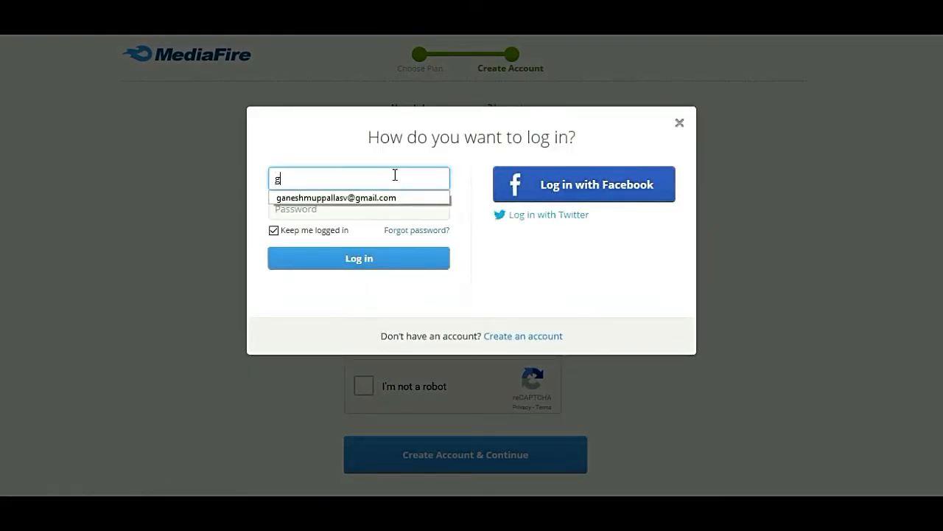
left_click(394, 199)
left_click(390, 210)
type("**")
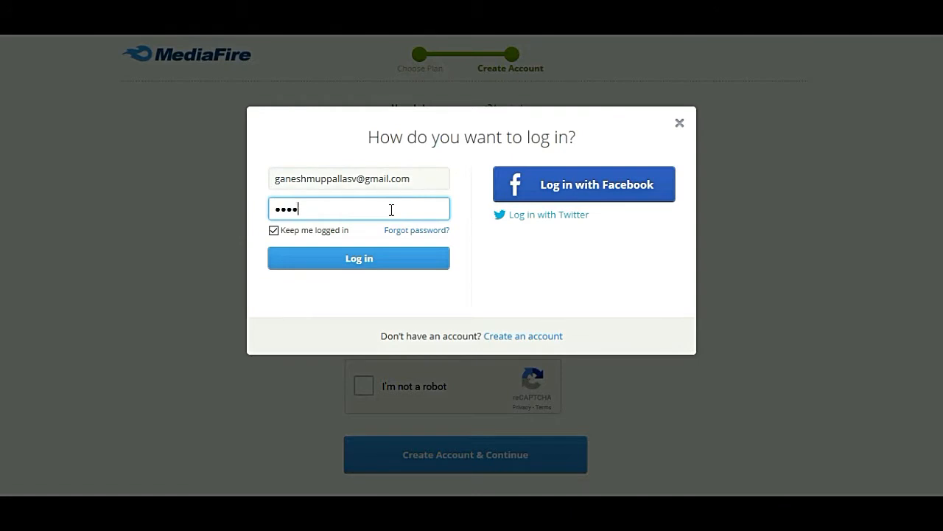
type("*******")
key("Return")
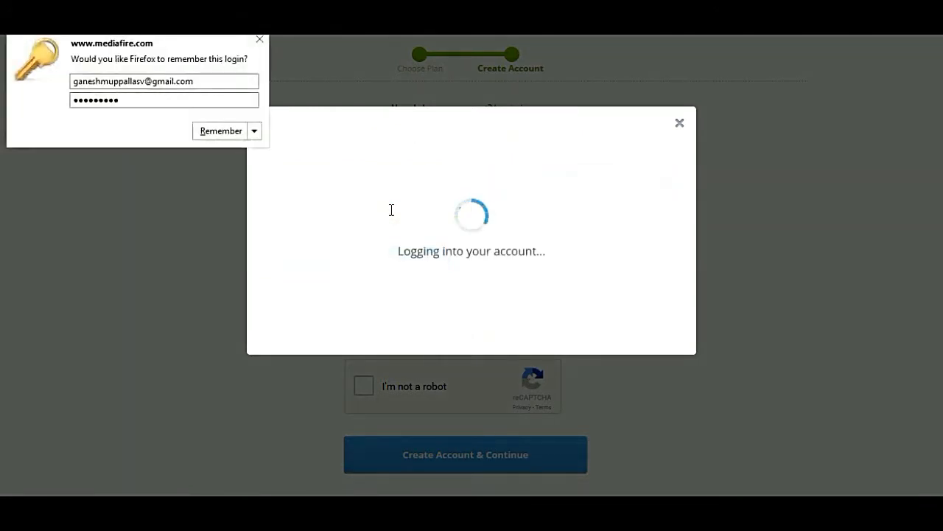
left_click(261, 45)
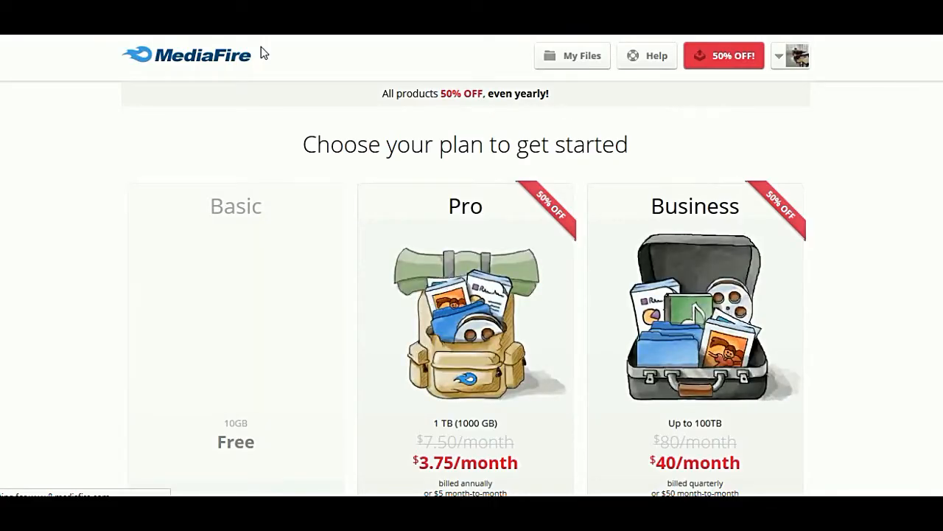
- Open My Files and go to the account's username editing page
left_click(582, 62)
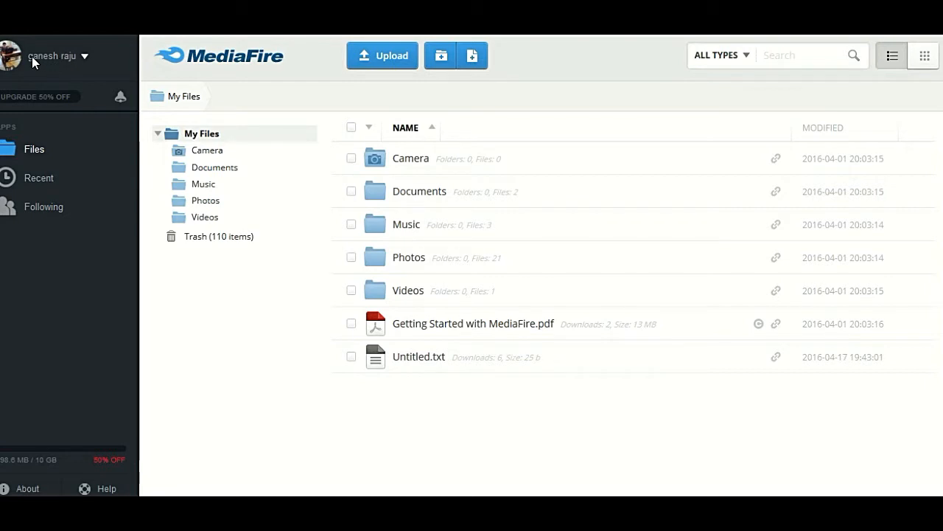
left_click(85, 59)
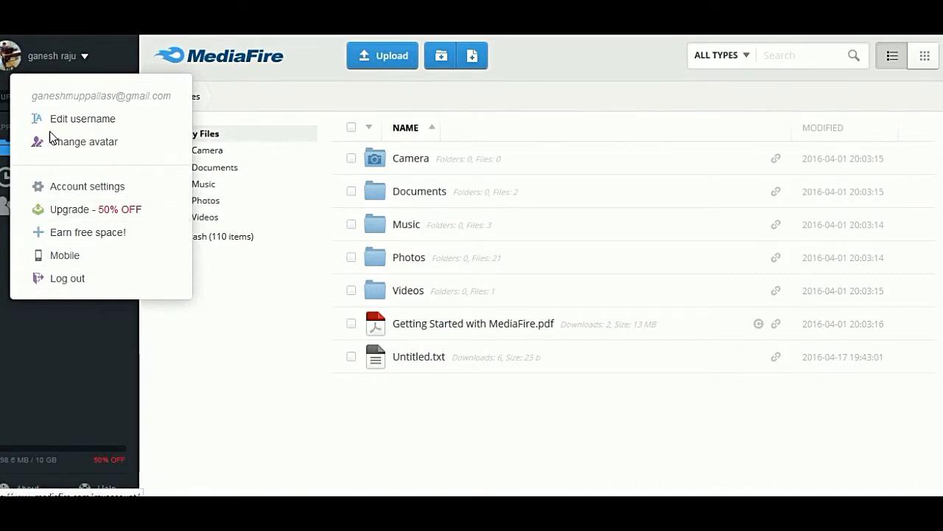
left_click(79, 119)
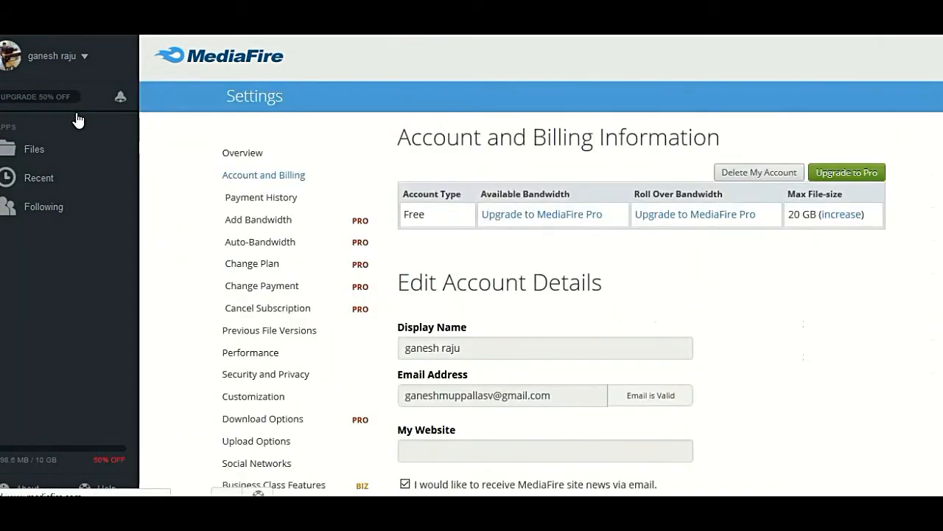
- Examine the Account and Billing settings, including the account details and password sections
scroll(584, 328, "down", 3)
scroll(584, 326, "down", 10)
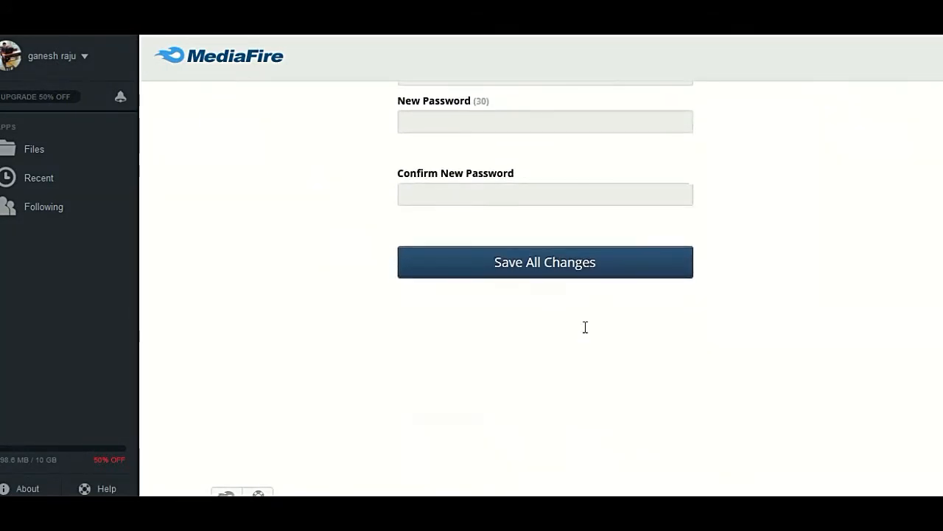
scroll(583, 326, "up", 15)
scroll(584, 326, "down", 2)
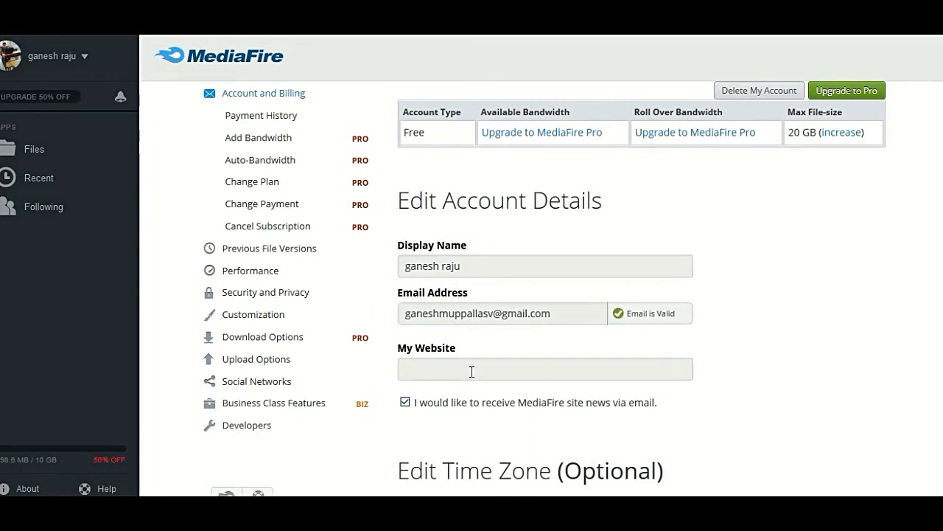
scroll(471, 371, "up", 1)
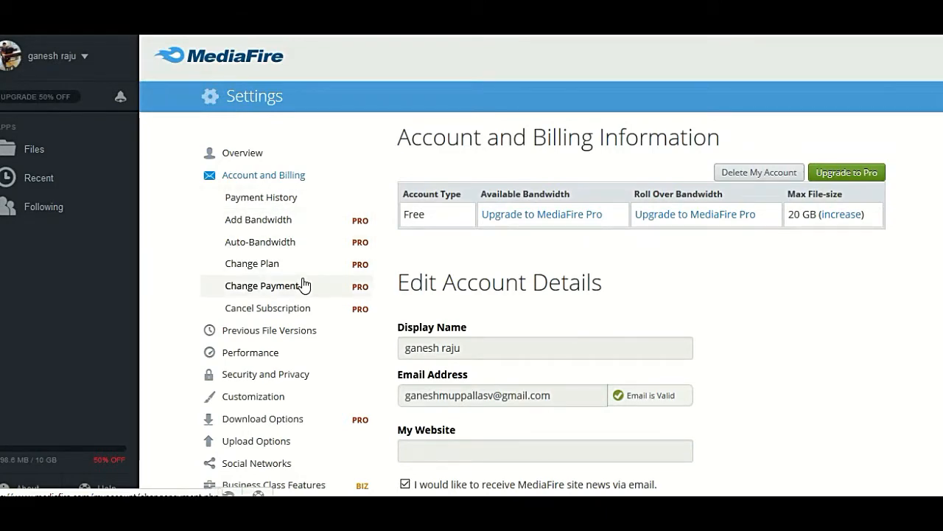
scroll(302, 284, "down", 1)
scroll(273, 236, "up", 1)
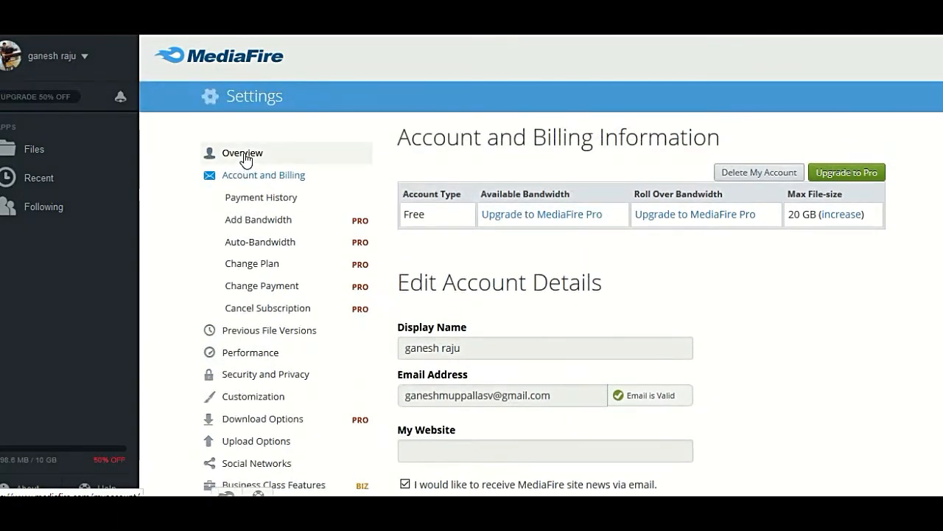
- Open the settings Overview and review the storage usage, account details and personal information
left_click(245, 156)
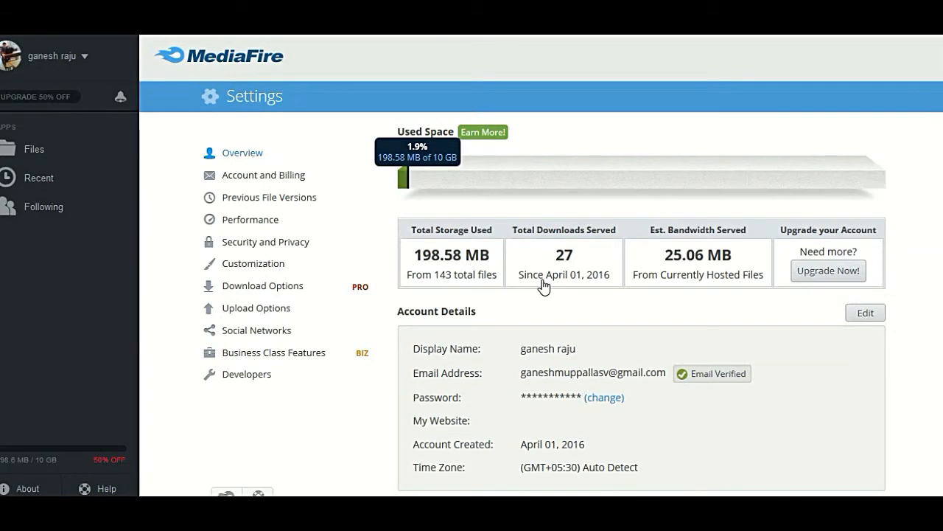
scroll(543, 286, "down", 3)
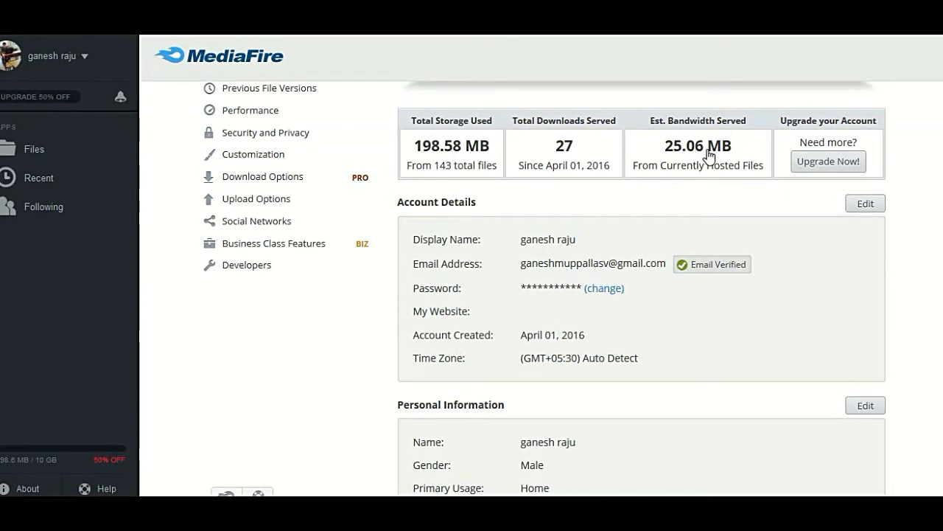
scroll(693, 232, "down", 3)
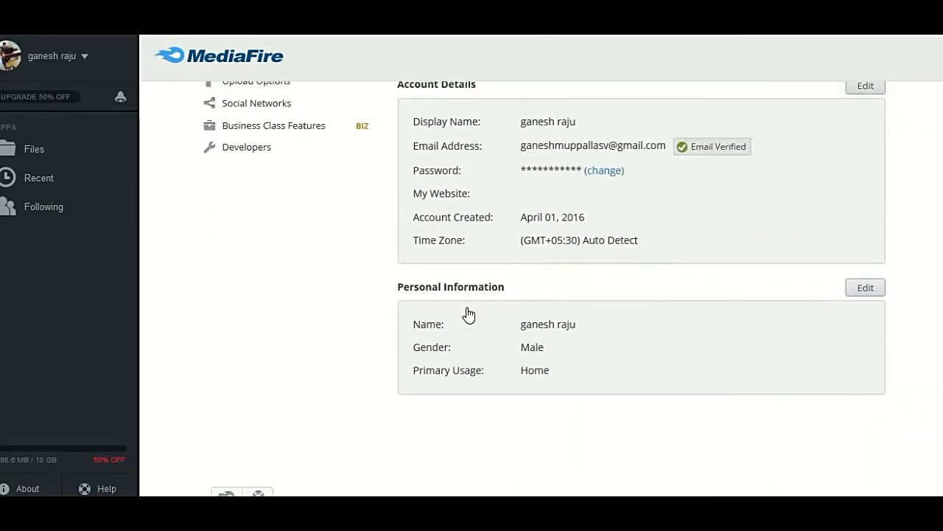
scroll(466, 311, "up", 5)
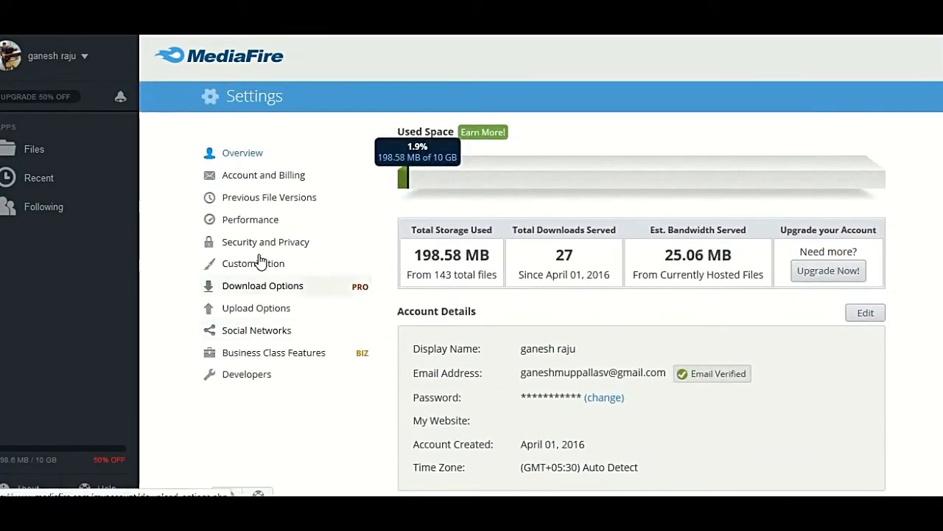
- In the Previous File Versions settings, set the number of versions kept for each file to 15
left_click(261, 198)
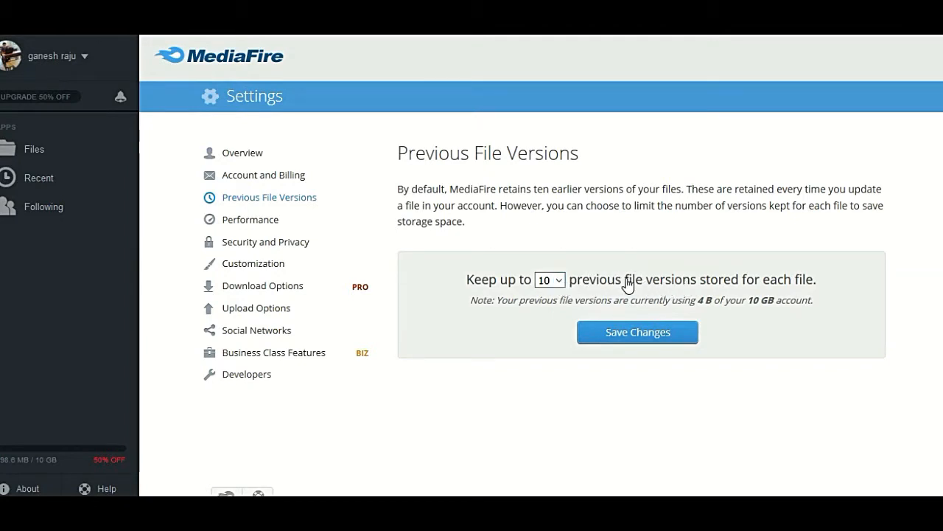
left_click(561, 284)
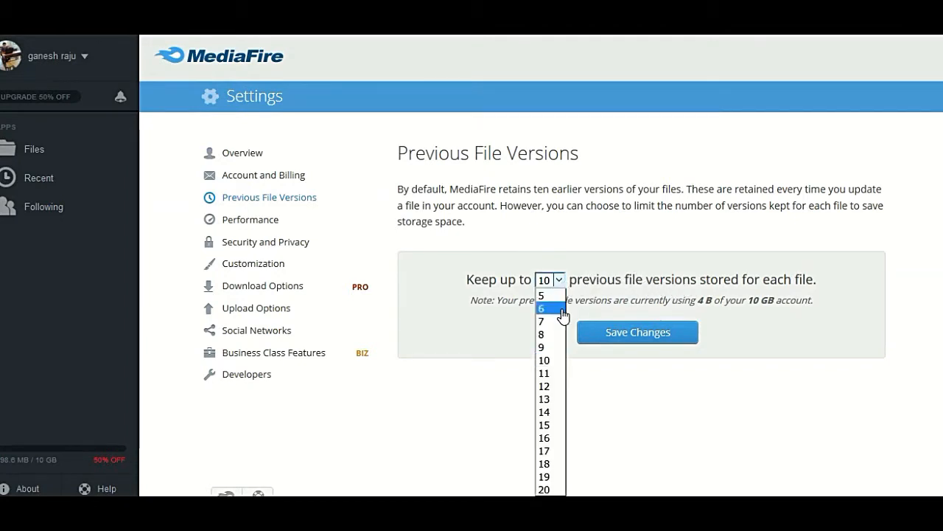
left_click(552, 427)
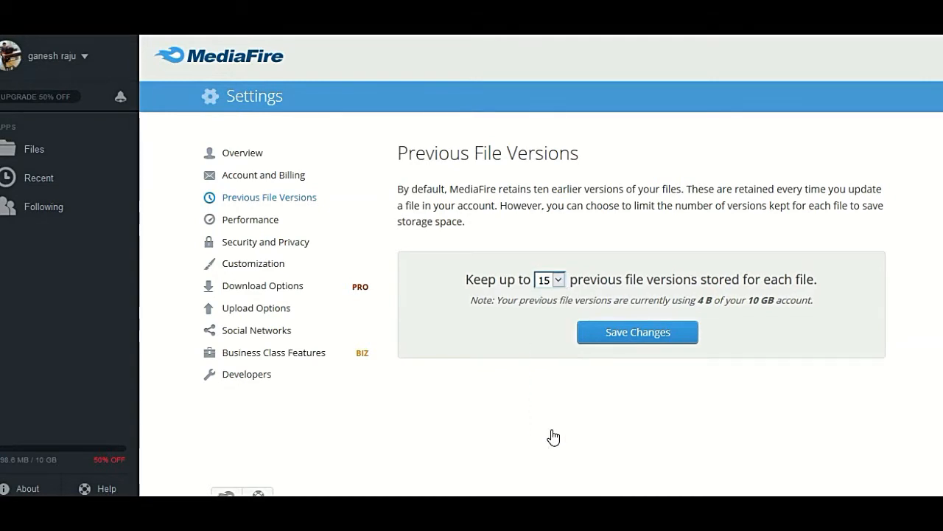
- Save the Previous File Versions setting and dismiss the notification
left_click(641, 343)
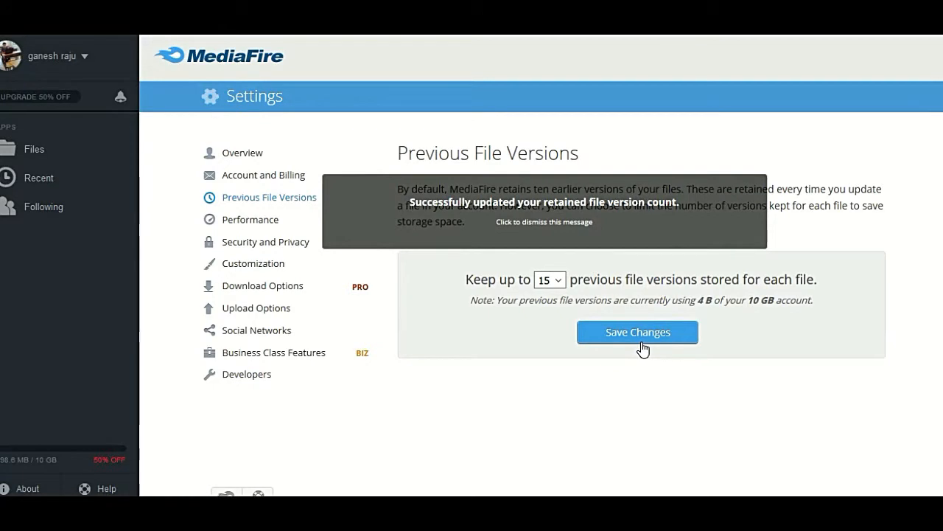
left_click(557, 229)
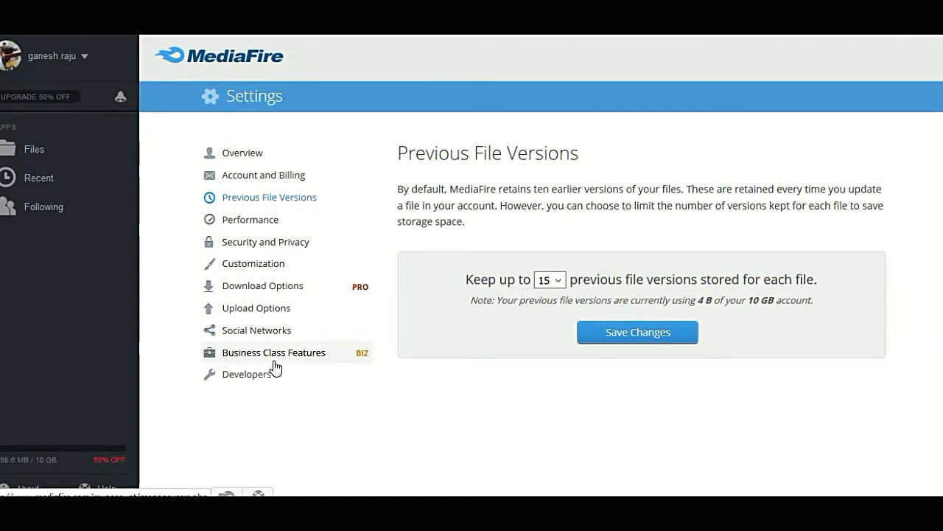
- Open the Security and Privacy settings and review the Persistent Storage section
left_click(269, 250)
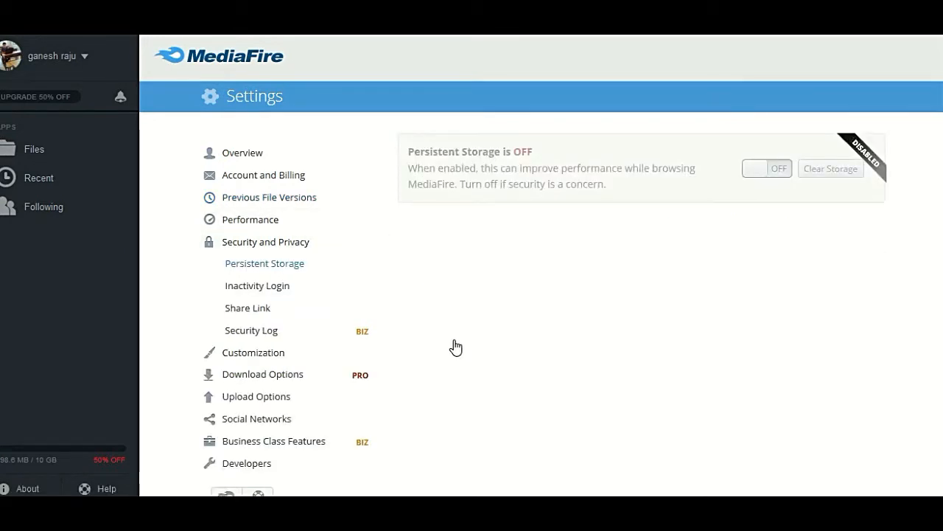
scroll(456, 347, "down", 3)
scroll(455, 346, "up", 3)
- Return to the Files area and open the account's avatar selection page
left_click(24, 162)
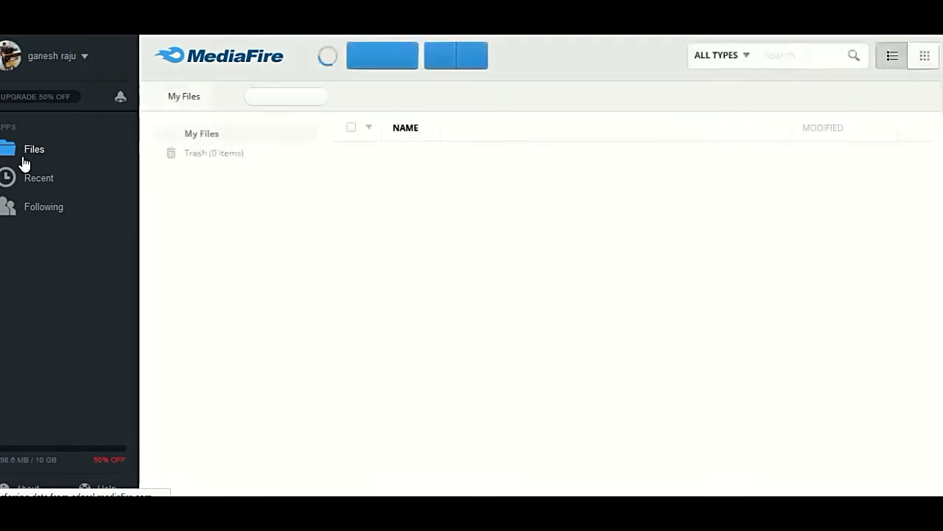
left_click(84, 58)
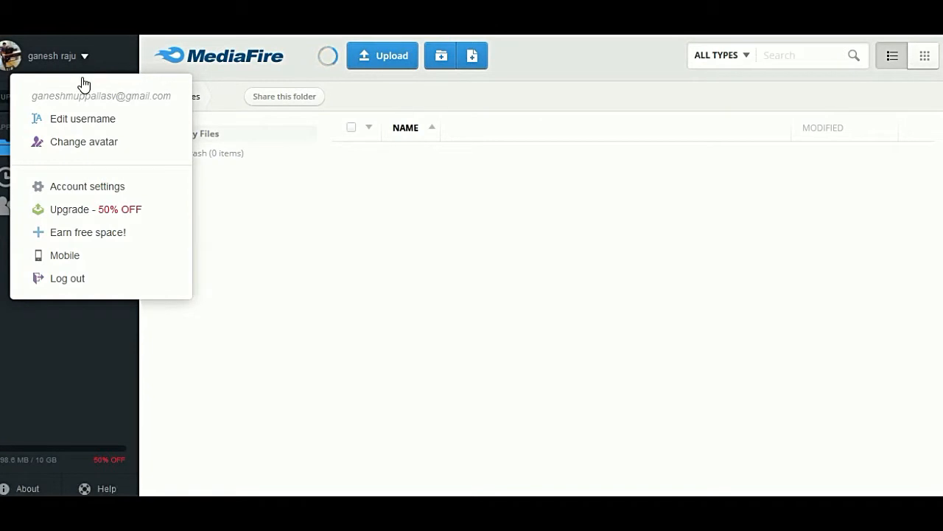
left_click(81, 144)
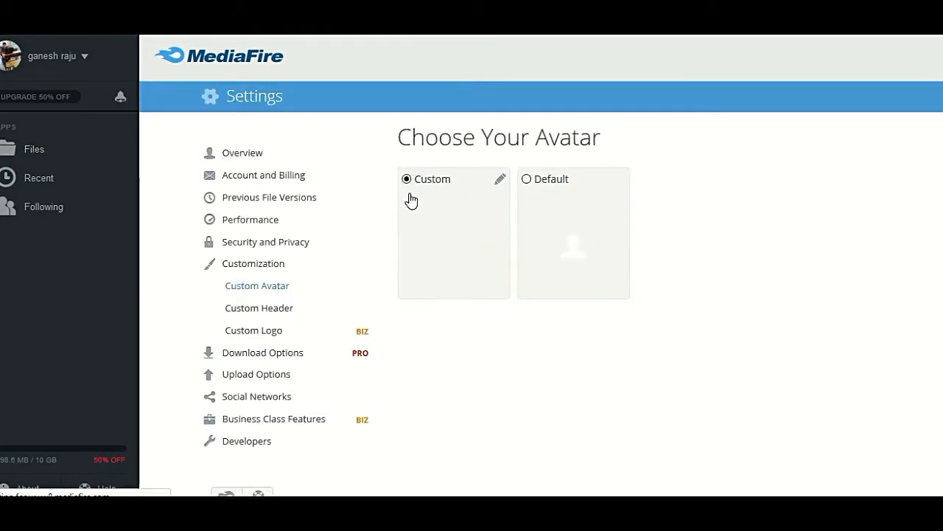
- Reopen the account settings Overview and review the storage usage, account details and available settings categories
left_click(86, 63)
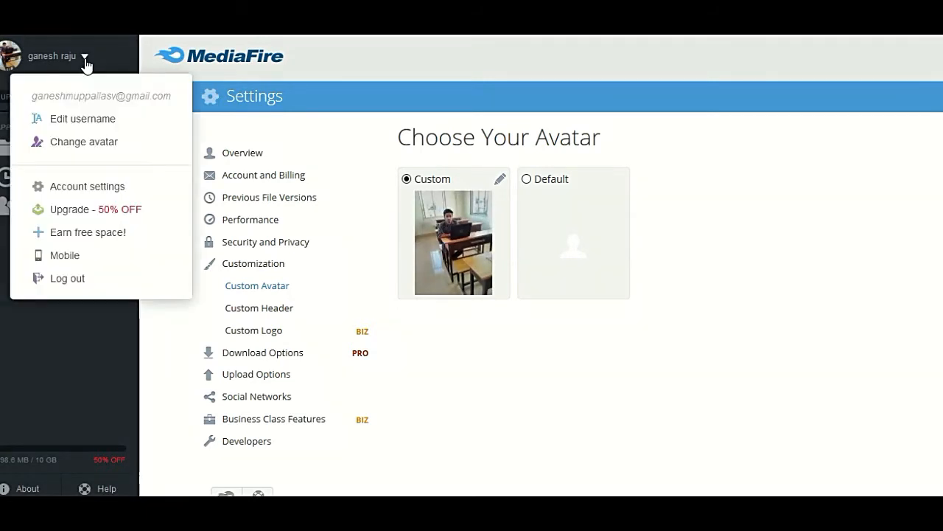
left_click(77, 186)
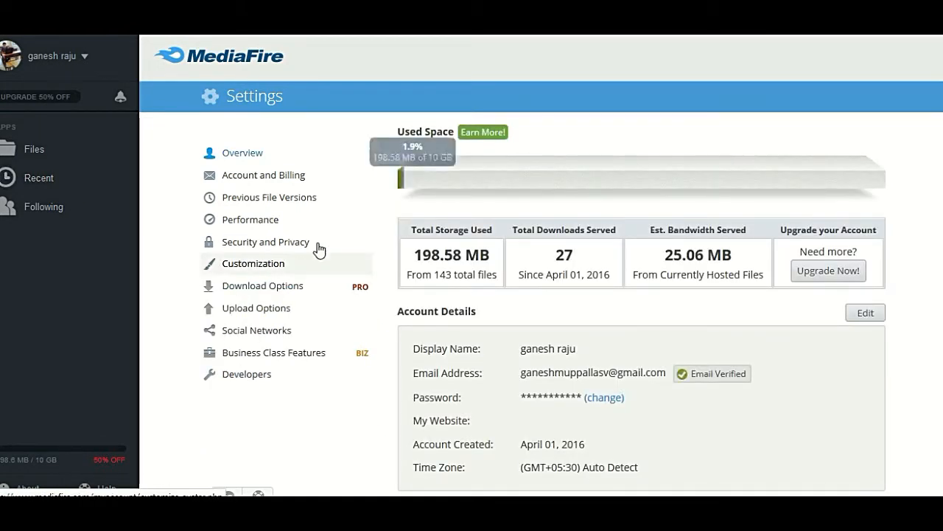
scroll(482, 278, "down", 3)
scroll(482, 279, "up", 3)
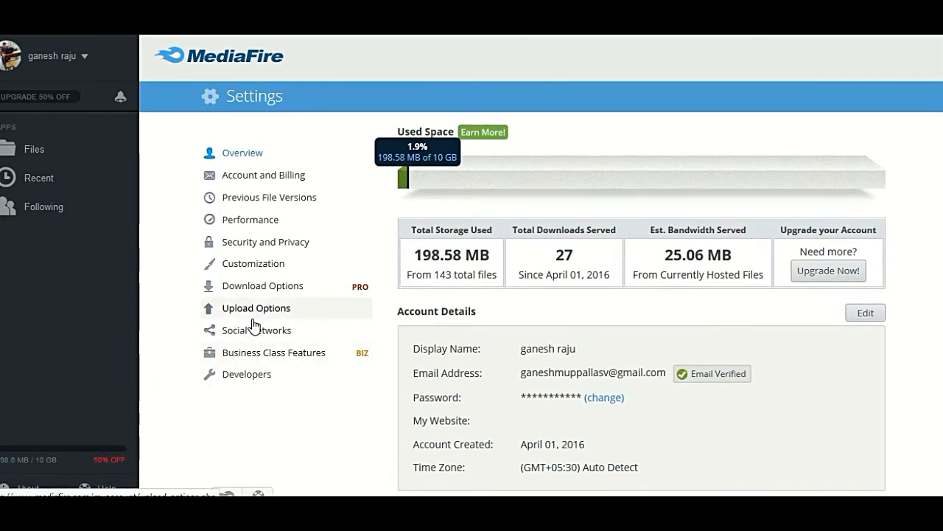
scroll(252, 325, "down", 3)
scroll(252, 327, "up", 3)
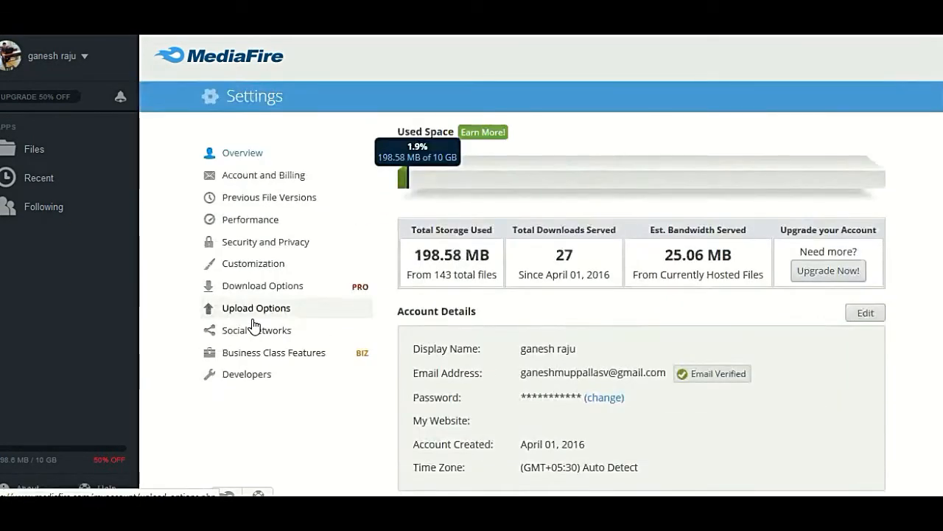
- Open the Earn free space page and examine the bonus storage offers, including the Facebook and Twitter posting rewards
left_click(82, 59)
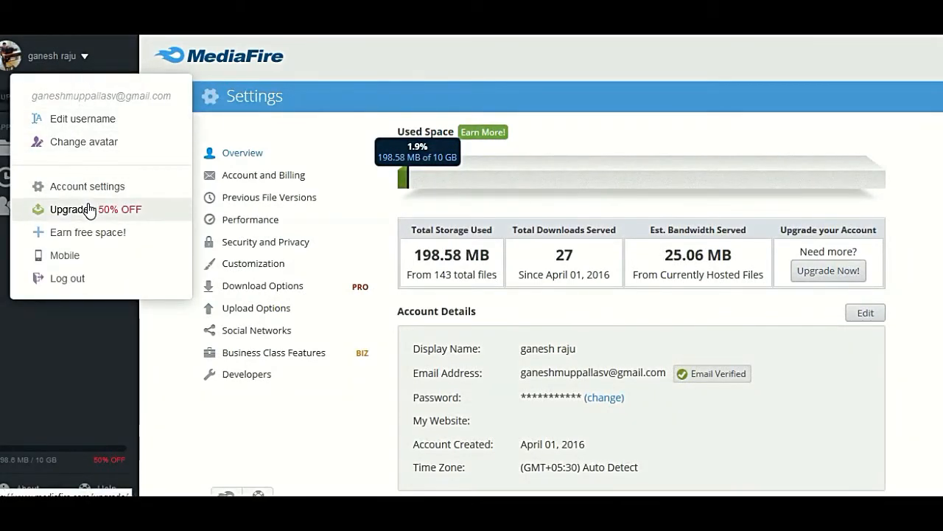
left_click(91, 234)
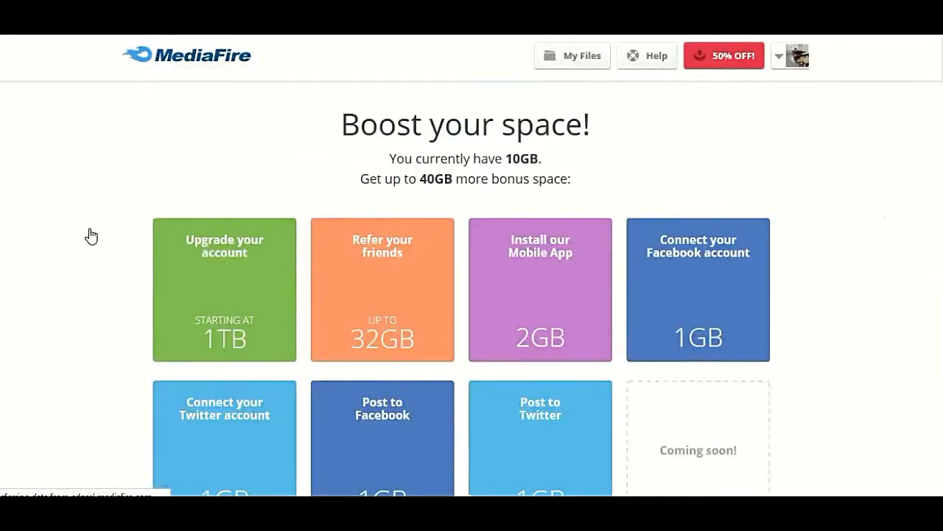
scroll(90, 236, "down", 1)
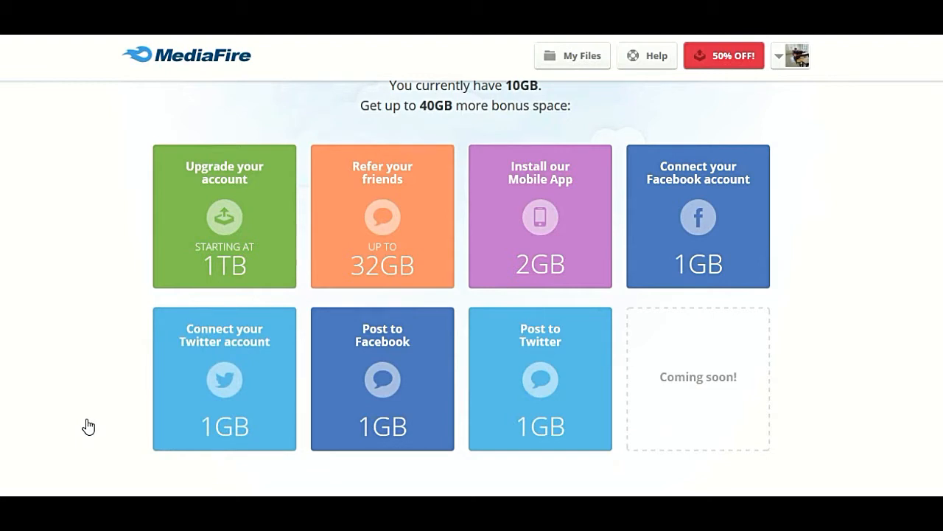
mouse_move(365, 410)
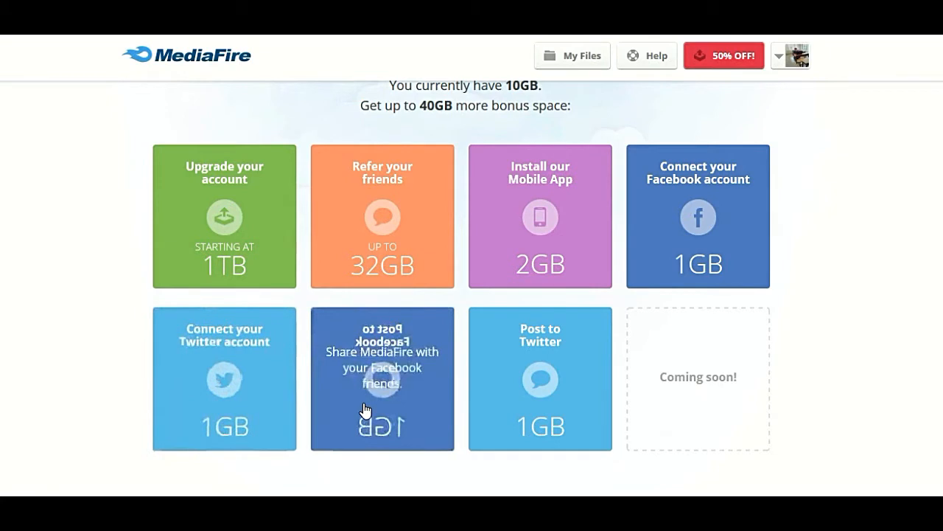
mouse_move(557, 364)
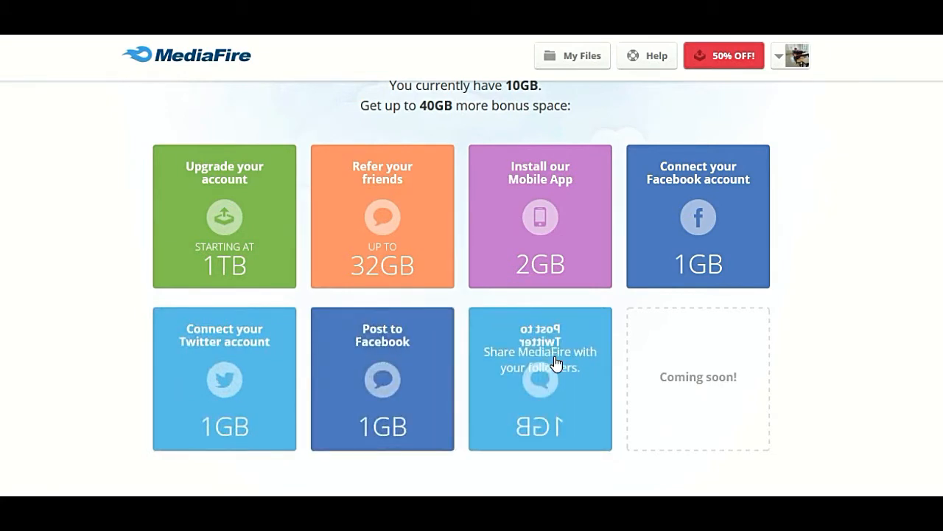
scroll(928, 318, "up", 1)
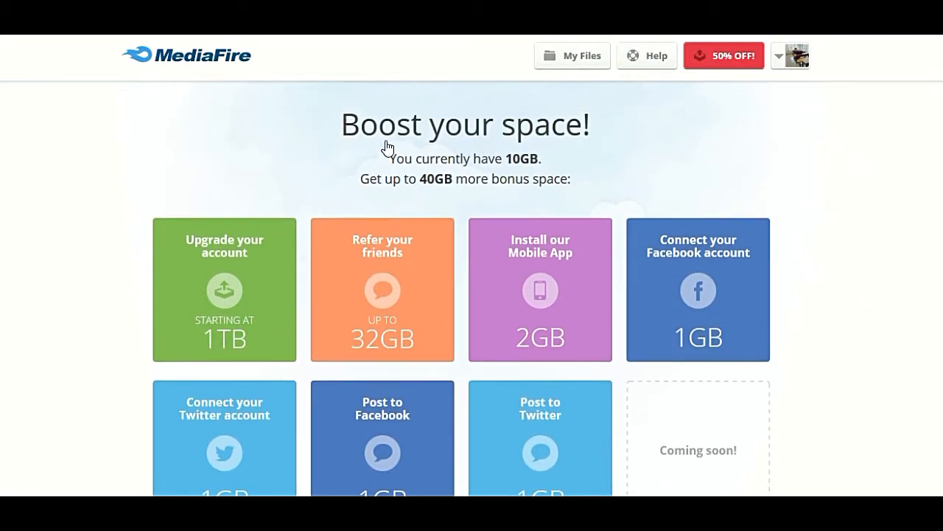
left_click_drag(508, 164, 558, 164)
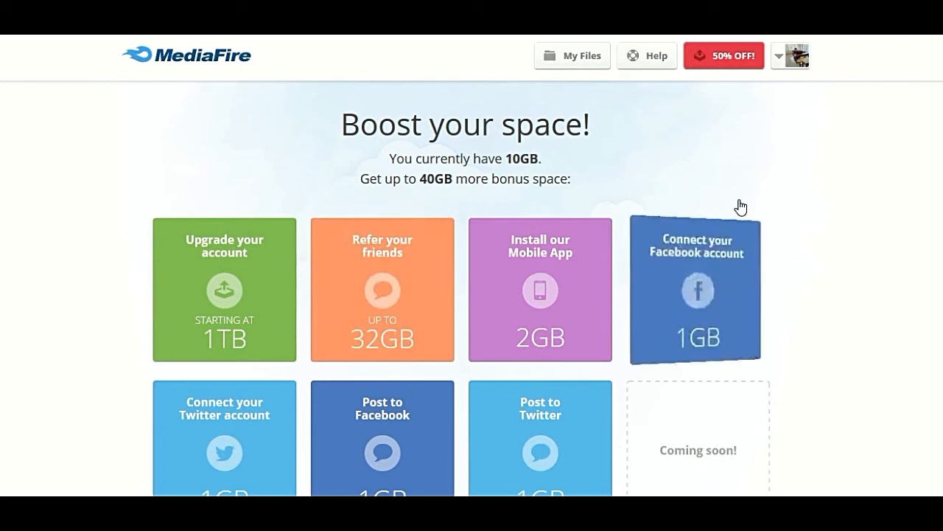
scroll(817, 292, "down", 3)
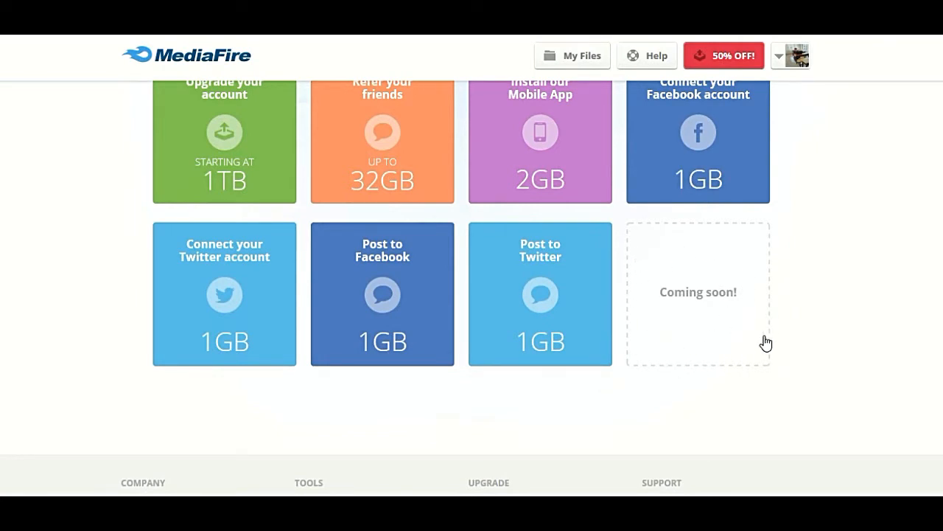
scroll(765, 343, "up", 3)
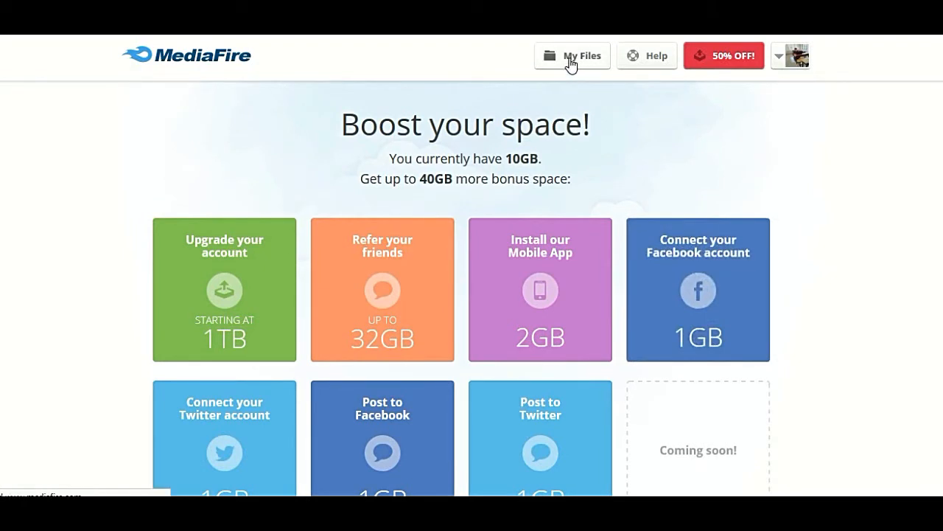
- Return to My Files, view the account options and close them to show the file list
left_click(572, 65)
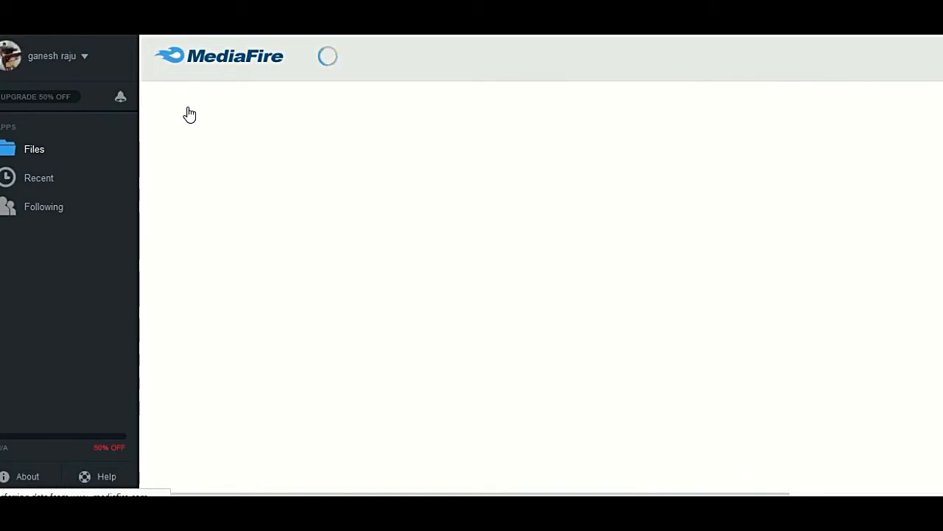
left_click(84, 58)
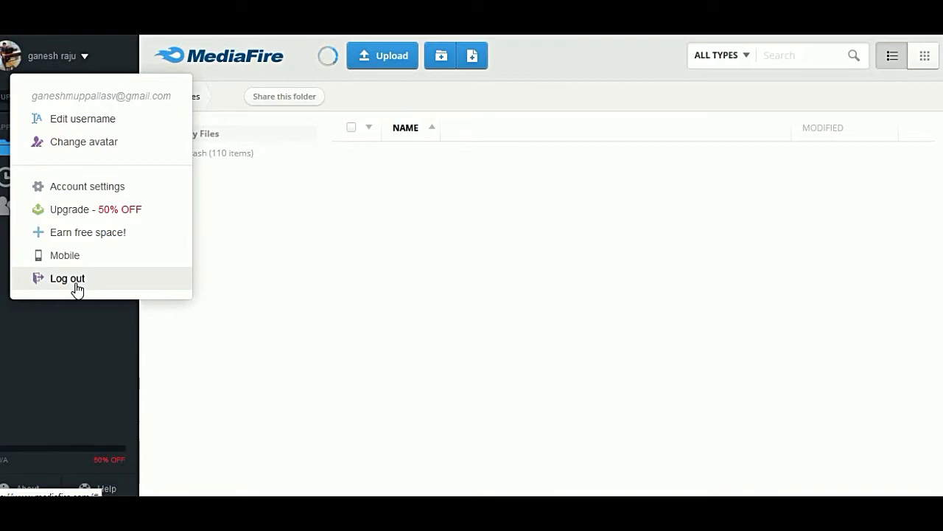
left_click(95, 366)
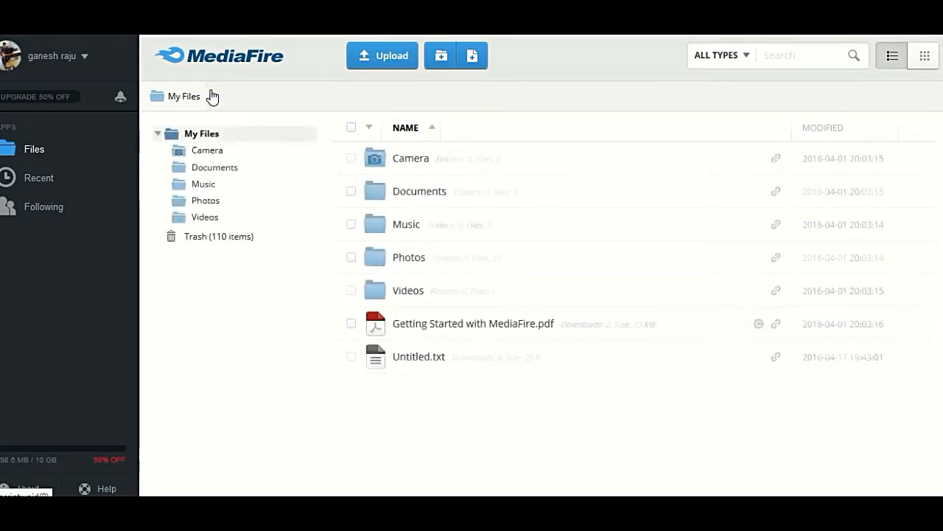
- Upload the image IMG_1669 from the computer's Desktop folder to My Files and return to the file list
left_click(390, 58)
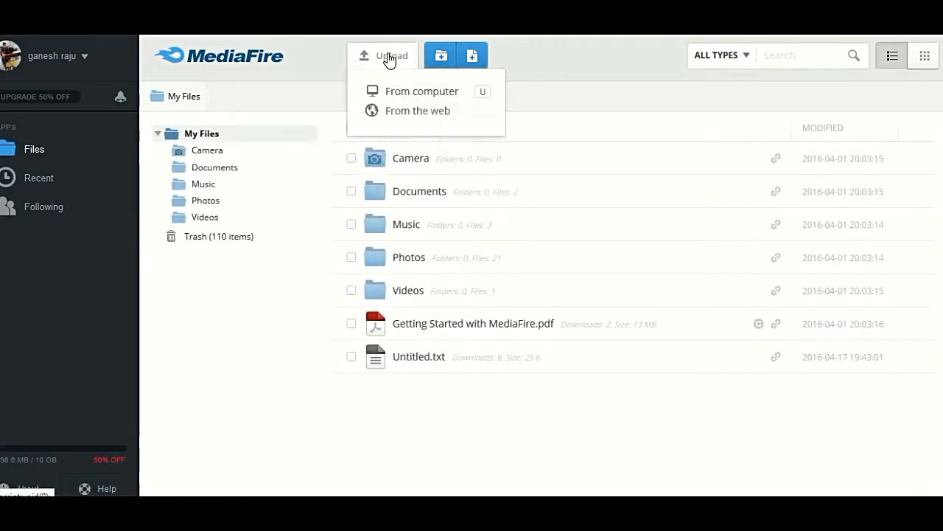
left_click(415, 93)
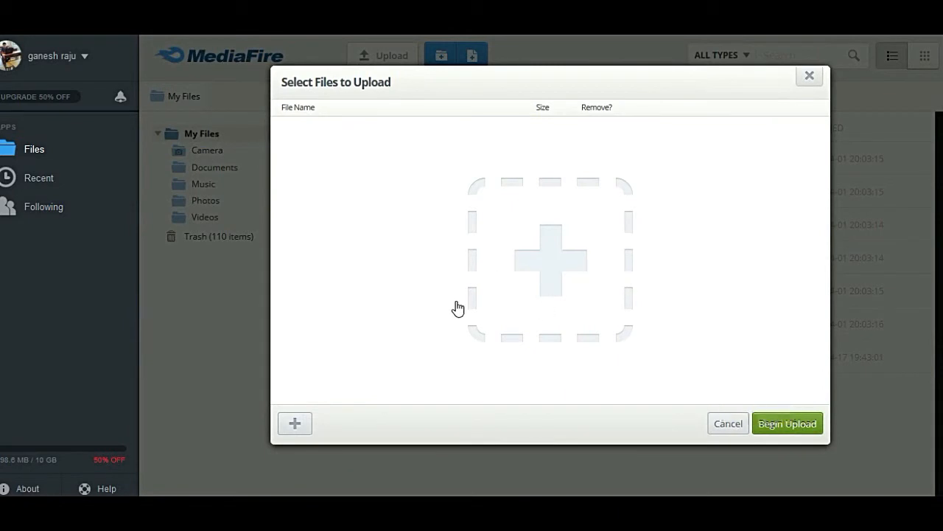
left_click(295, 424)
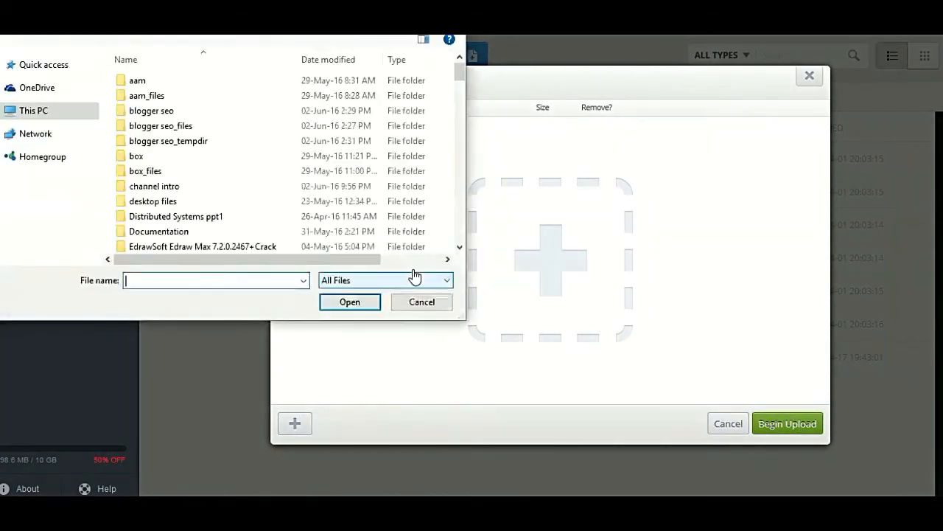
scroll(175, 200, "down", 10)
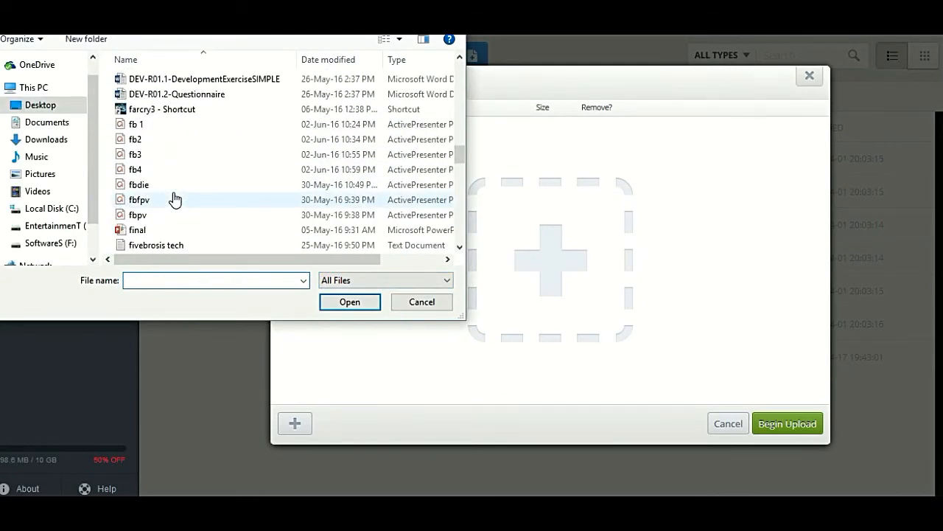
scroll(174, 199, "down", 5)
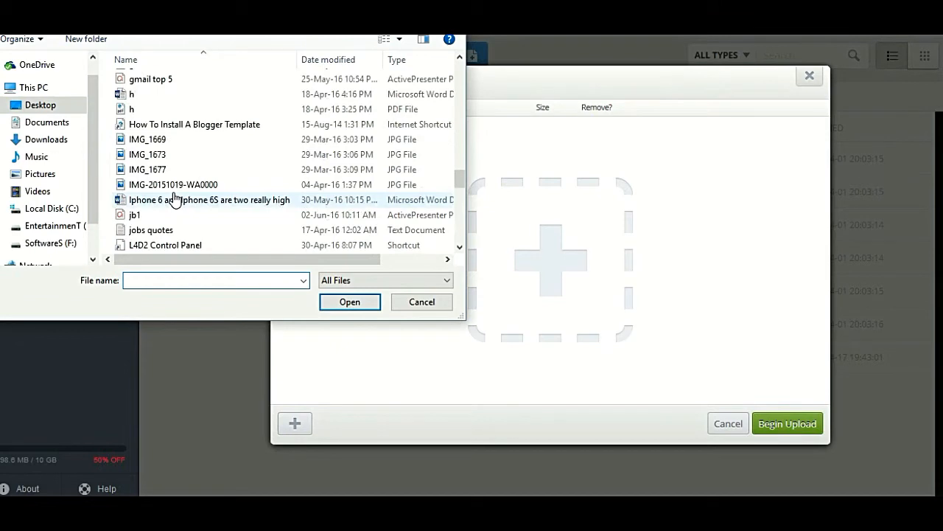
left_click(185, 144)
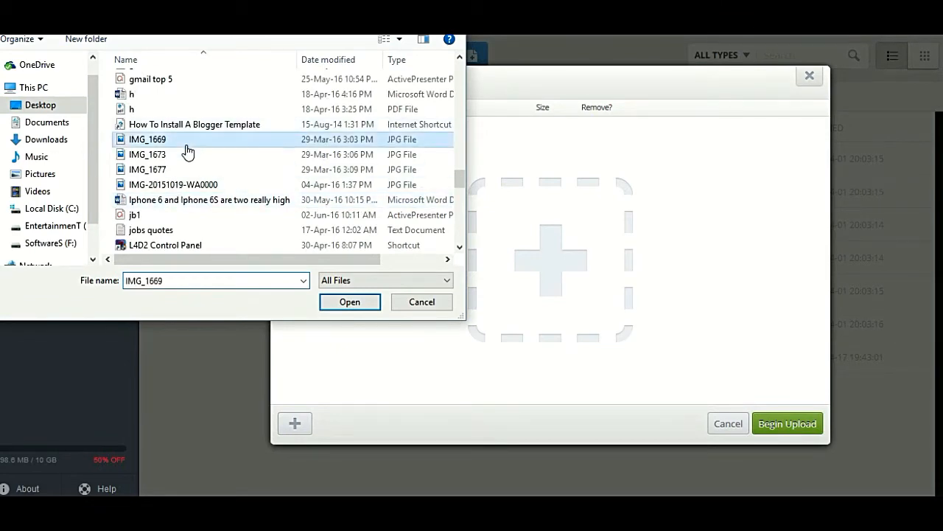
left_click(341, 306)
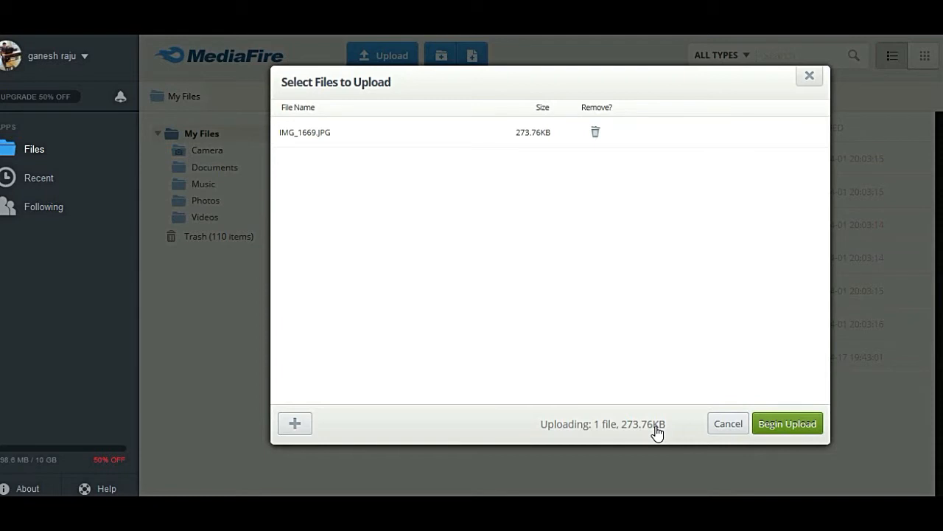
left_click(787, 424)
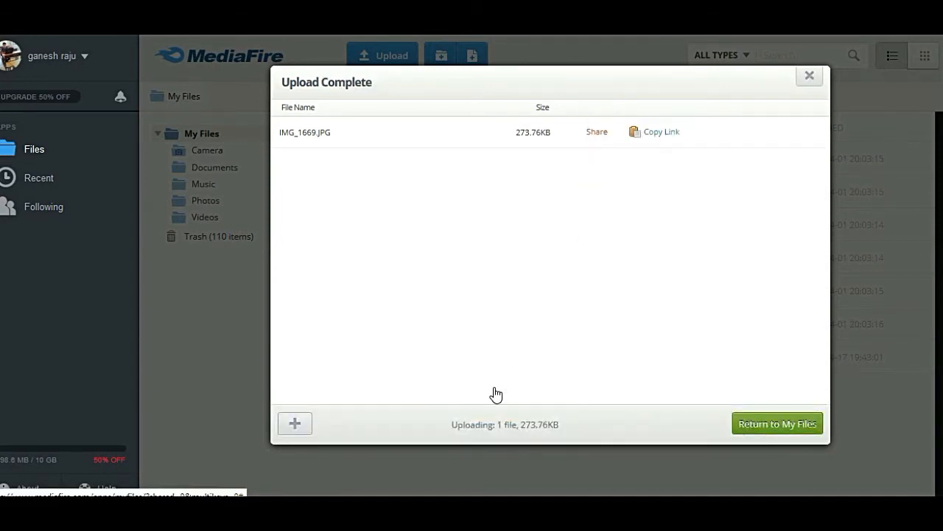
left_click(750, 423)
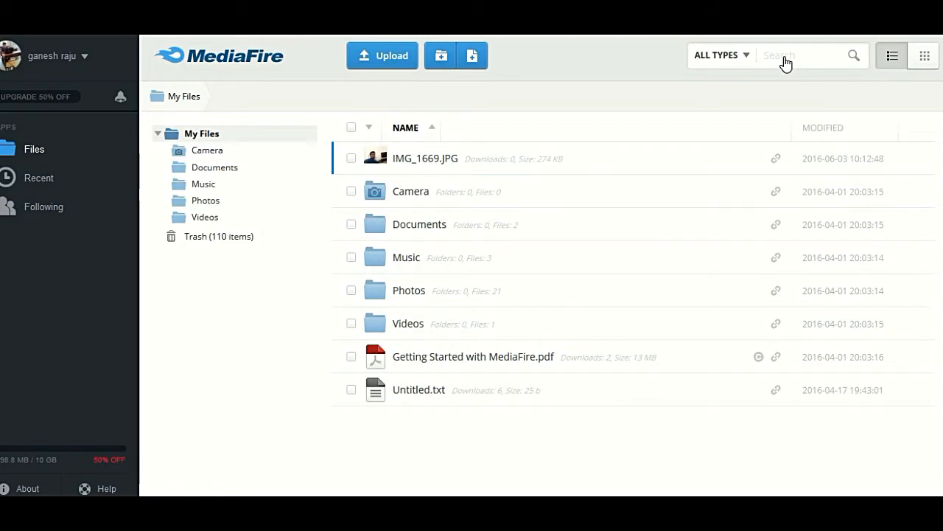
- Show the Windows desktop and upload the image IMG_1677 by dropping it from there onto the MediaFire My Files list
key("super+d")
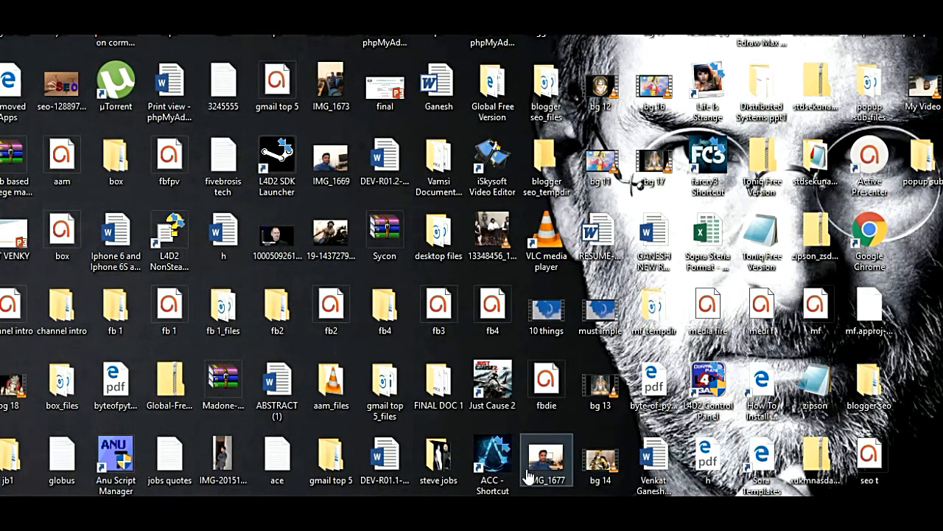
left_click_drag(527, 473, 297, 516)
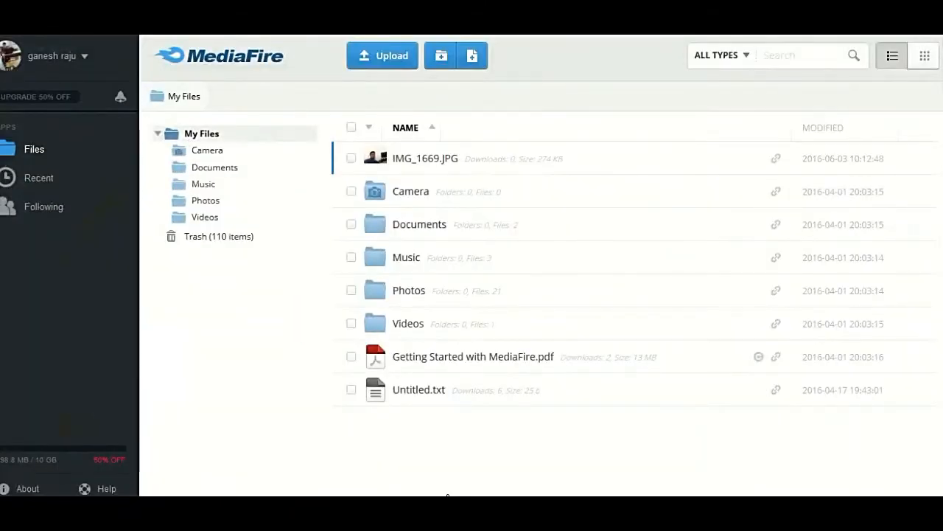
left_click_drag(4, 402, 475, 241)
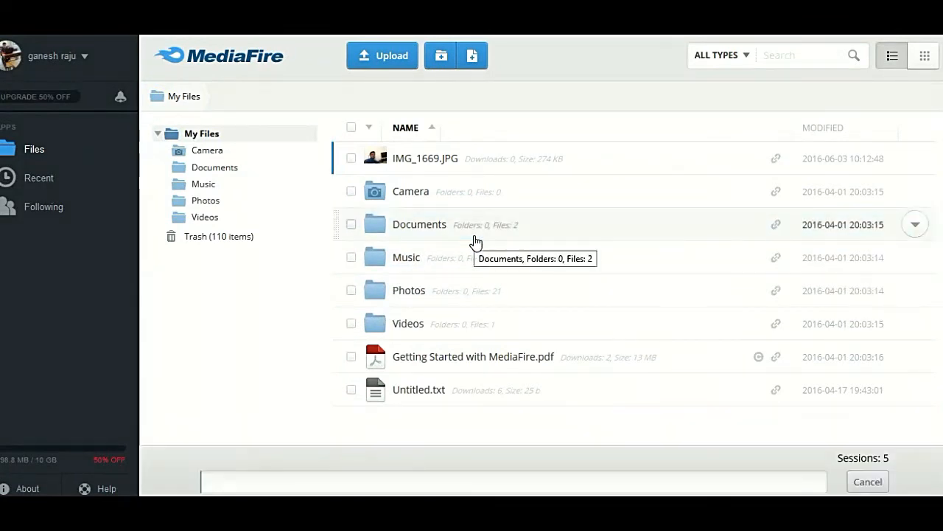
mouse_move(298, 486)
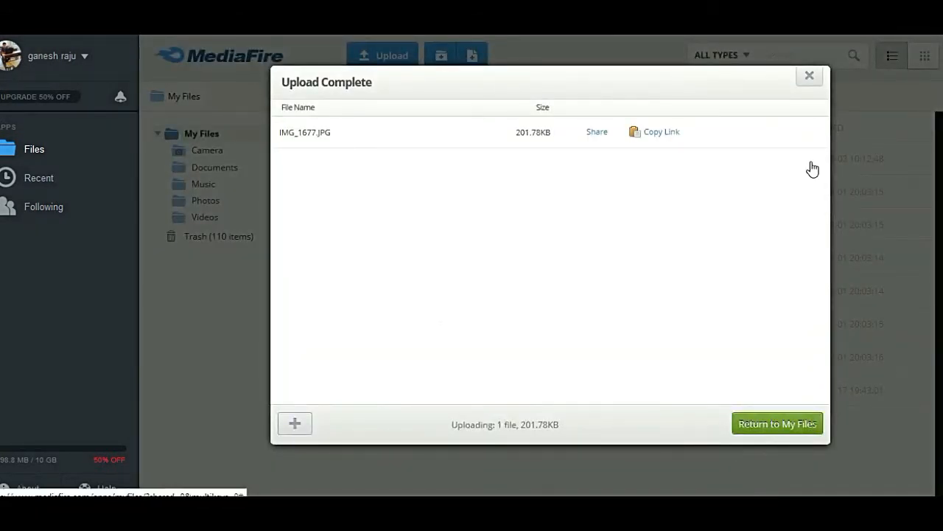
- Close the completed upload and create a subfolder in My Files named with the account owner's first name
left_click(810, 80)
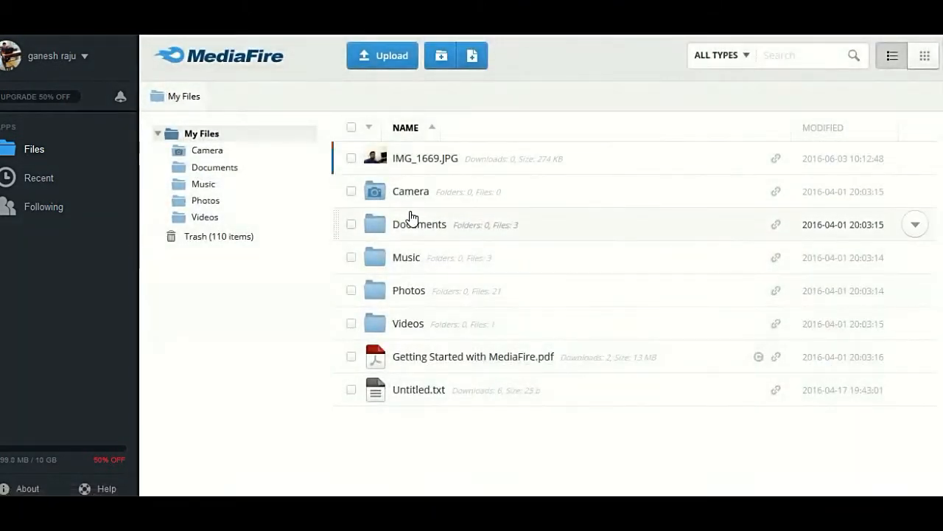
left_click(441, 59)
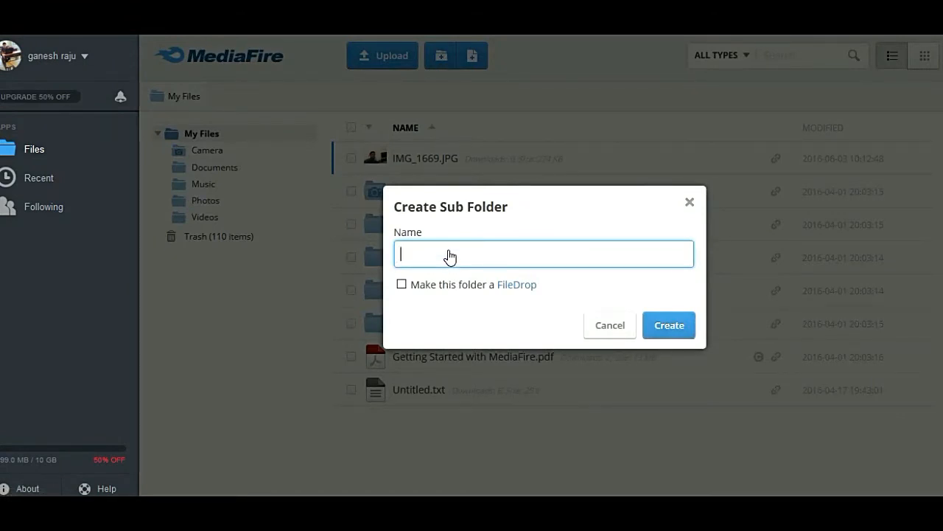
type("ganesh")
left_click(668, 325)
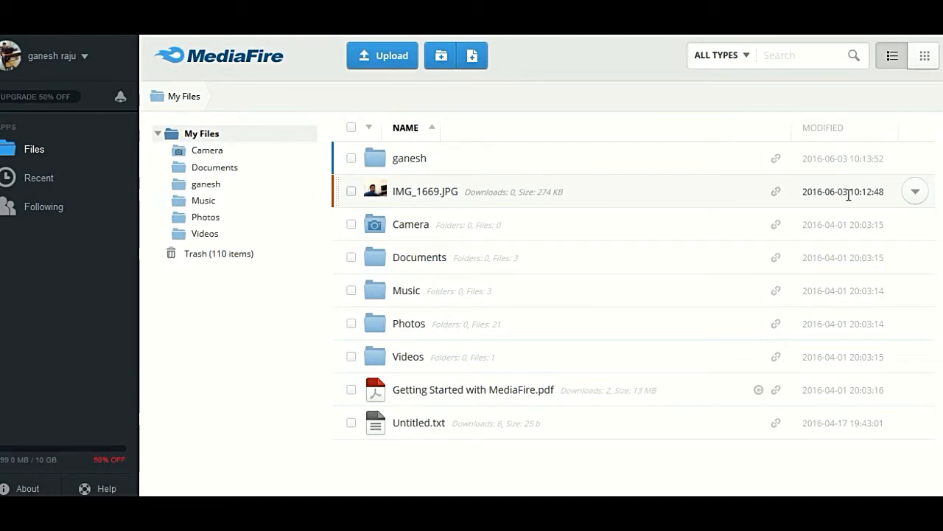
- Open the sharing options for IMG_1669.JPG, check its share link and set the followers' permission to Can View
left_click(912, 192)
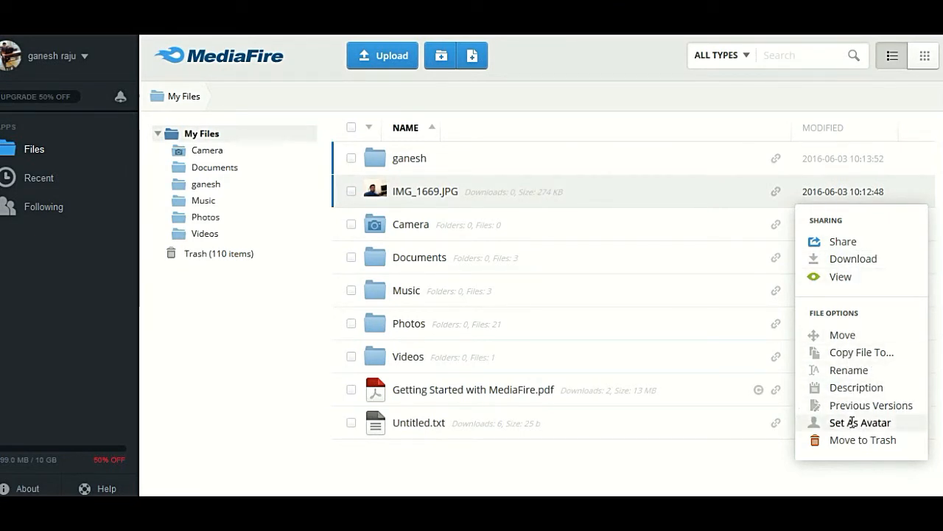
left_click(867, 241)
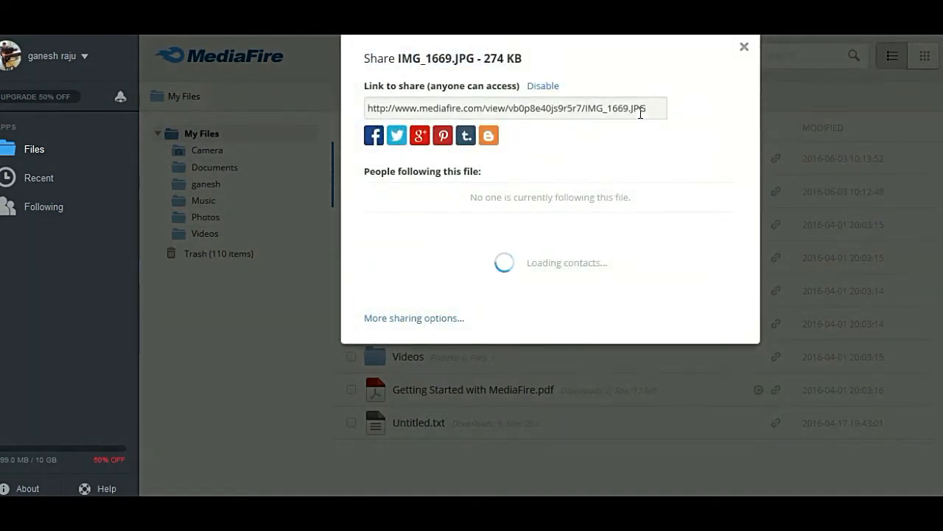
left_click(654, 109)
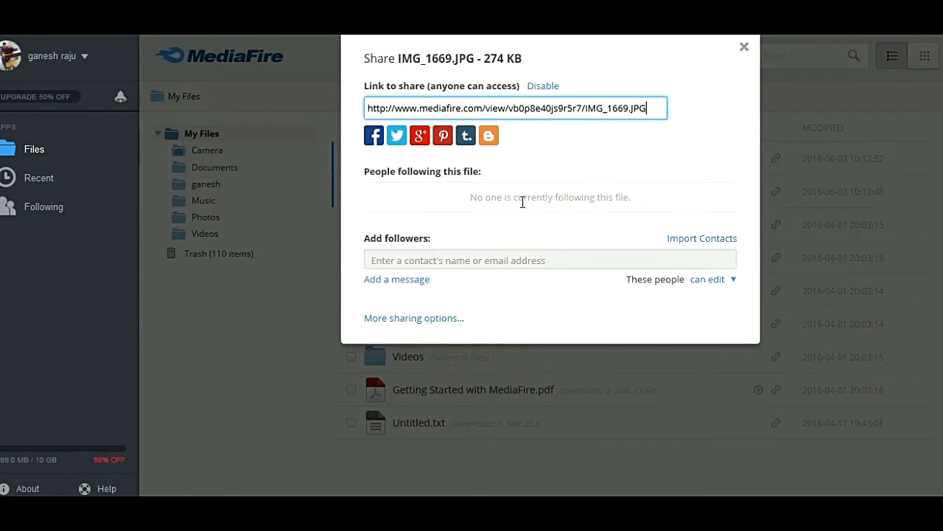
left_click(497, 259)
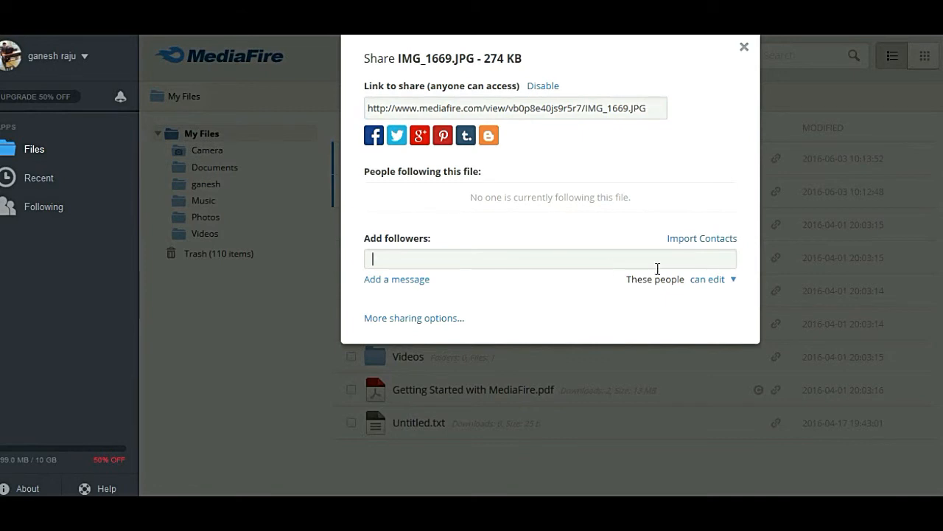
left_click(717, 279)
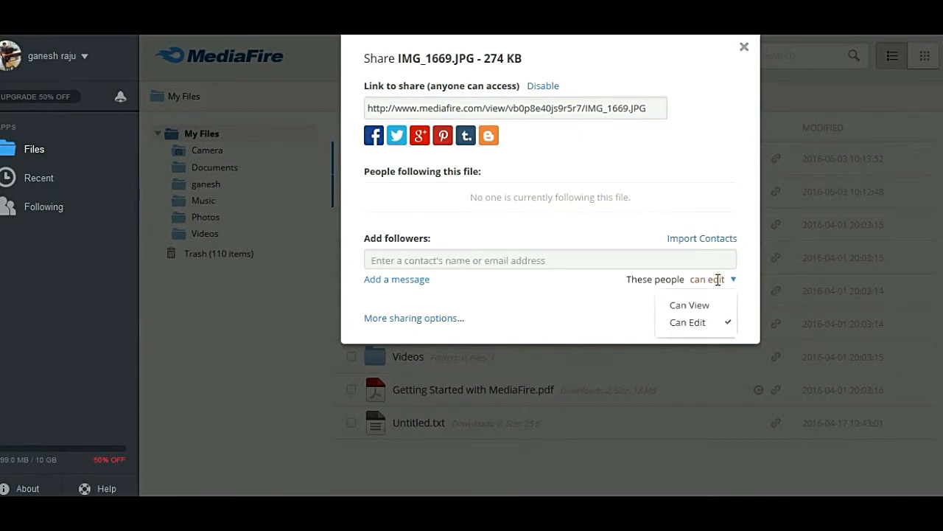
left_click(690, 305)
- Expand the additional sharing options and examine the Link to Image, Direct Link and Download Link of IMG_1669.JPG
left_click(427, 317)
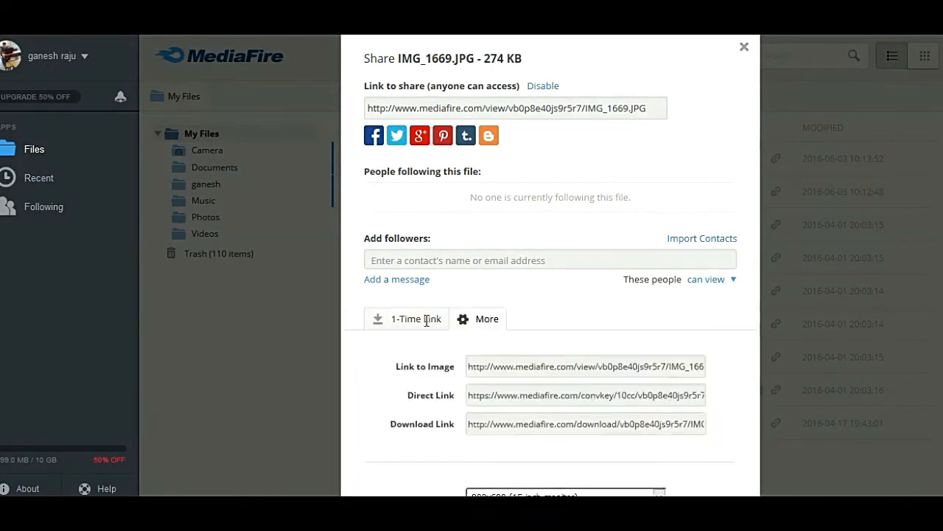
scroll(404, 378, "down", 2)
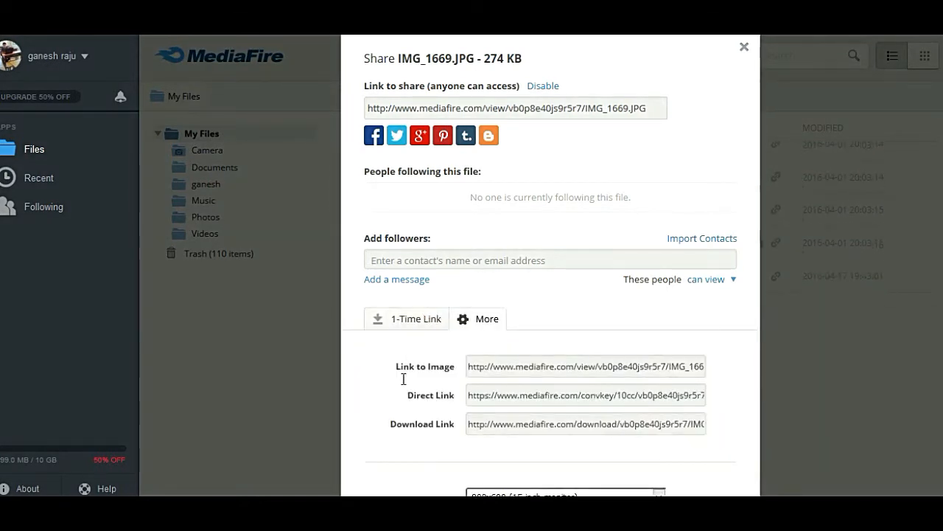
left_click(488, 364)
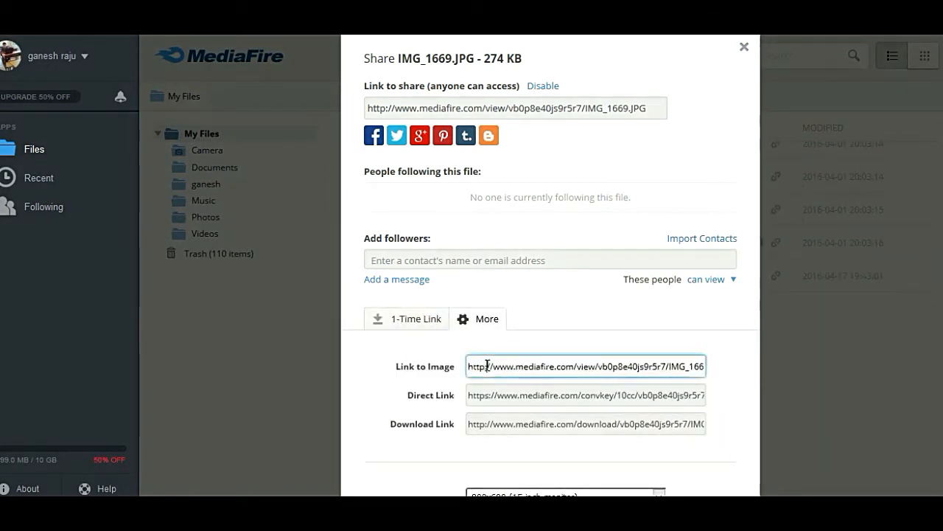
left_click(489, 392)
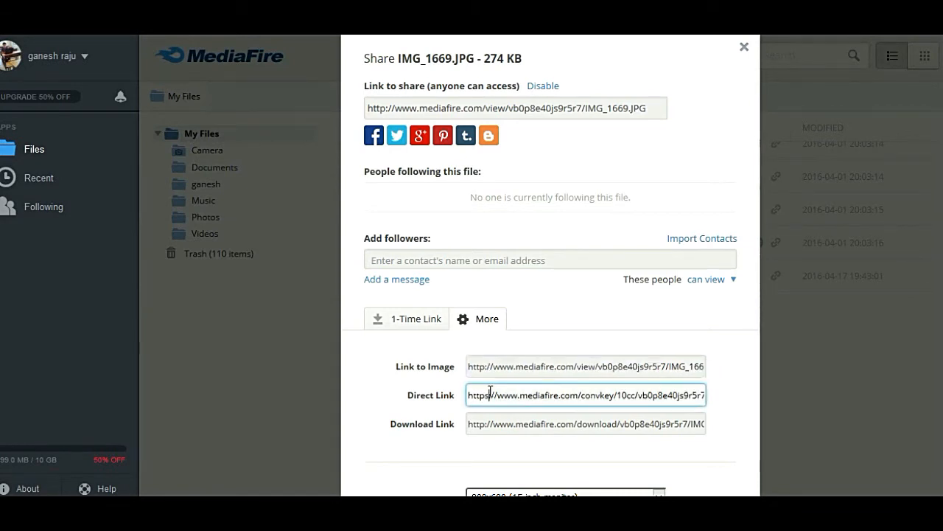
left_click(490, 424)
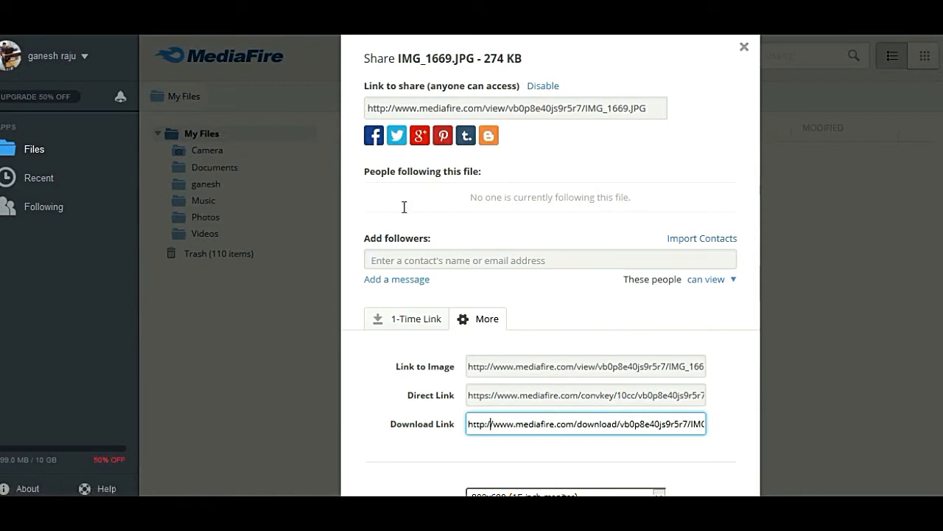
- Show the follower entry and optional message fields, leave them empty and close the sharing options
left_click(404, 260)
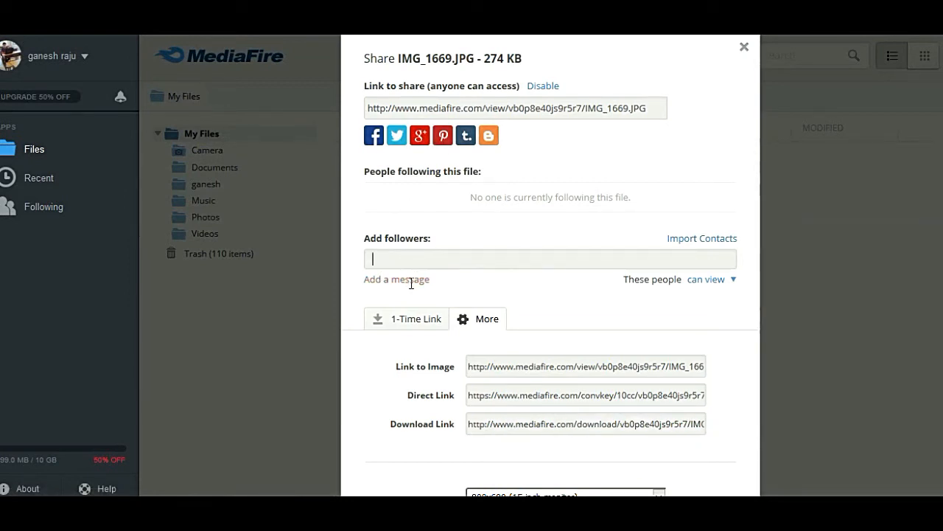
left_click(410, 280)
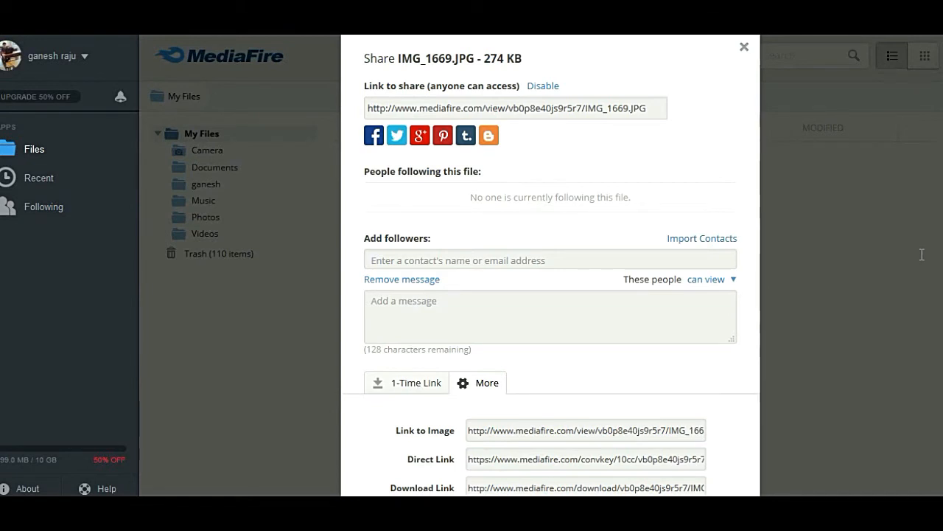
left_click(743, 47)
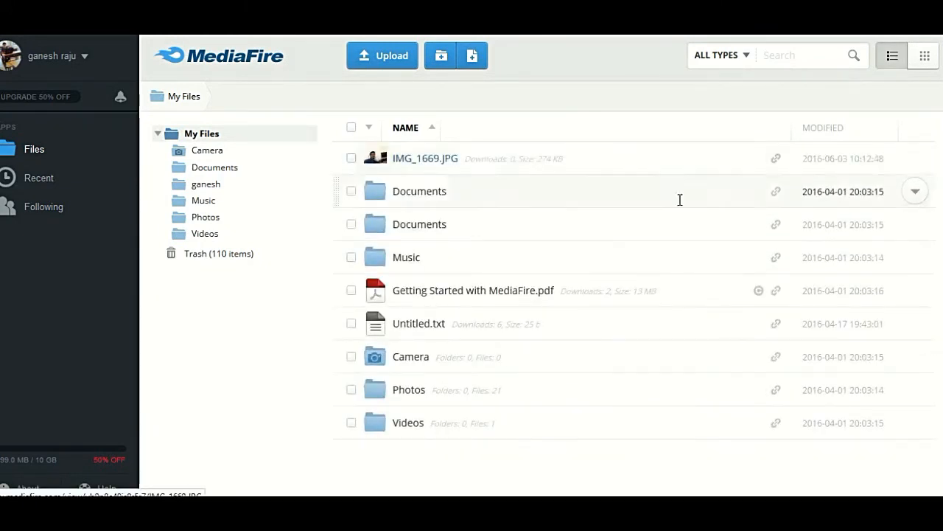
- Open the download page for IMG_1669.JPG and return to the My Files list
left_click(914, 158)
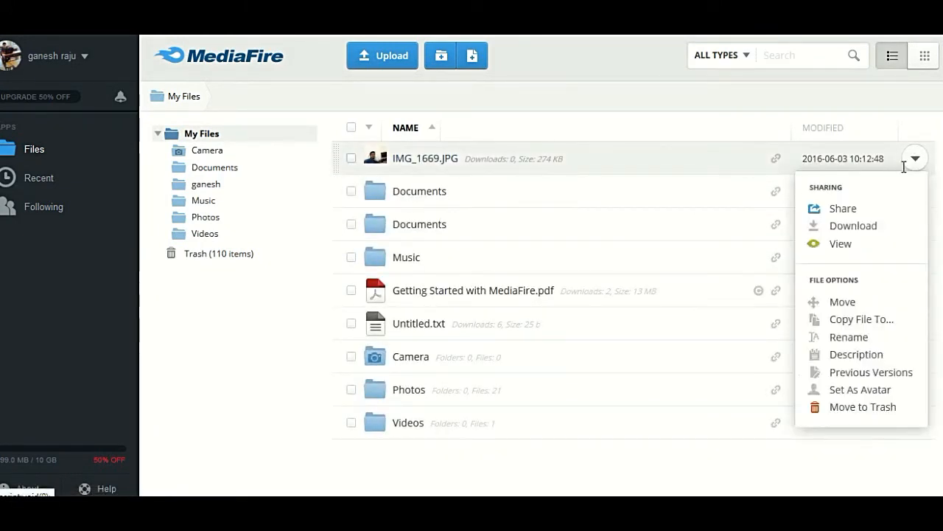
left_click(855, 226)
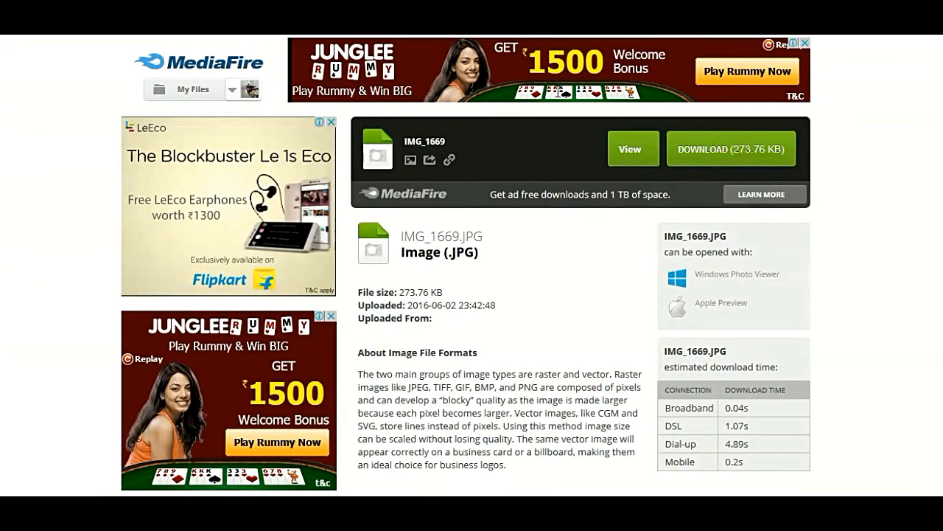
key("ctrl+Tab")
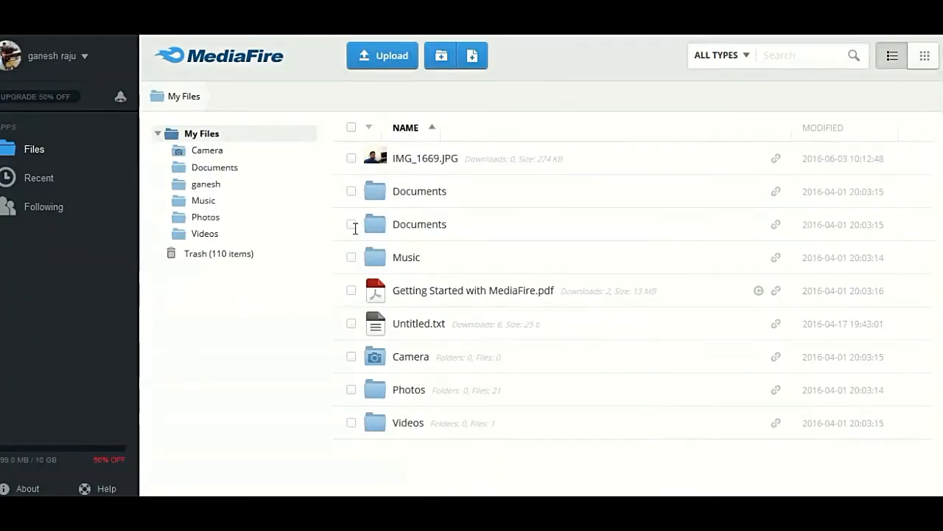
- View IMG_1669.JPG in the image viewer, zoom it out and in, and close the viewer
left_click(913, 158)
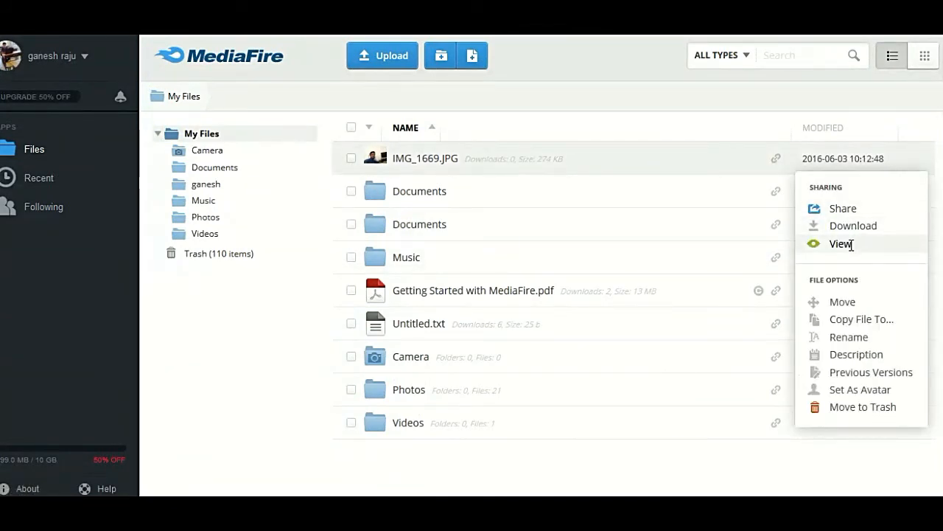
left_click(842, 244)
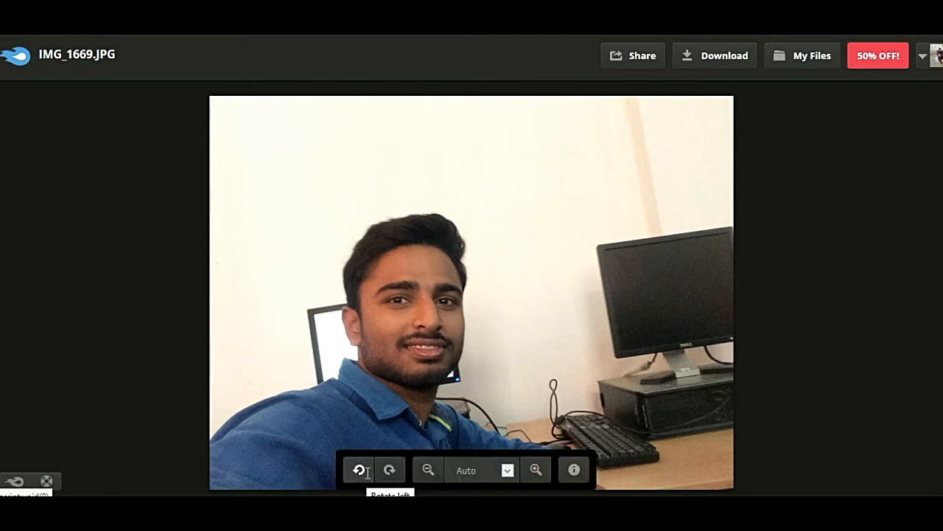
left_click(428, 469)
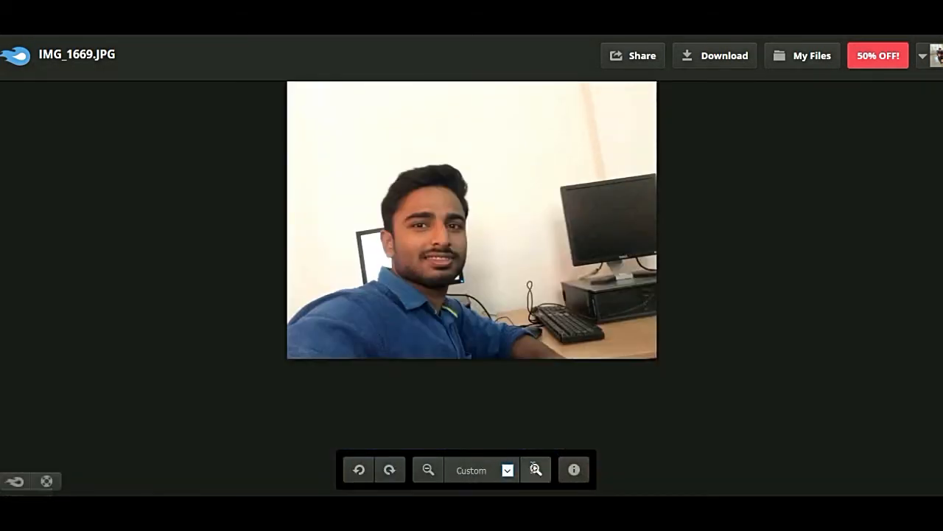
left_click(535, 470)
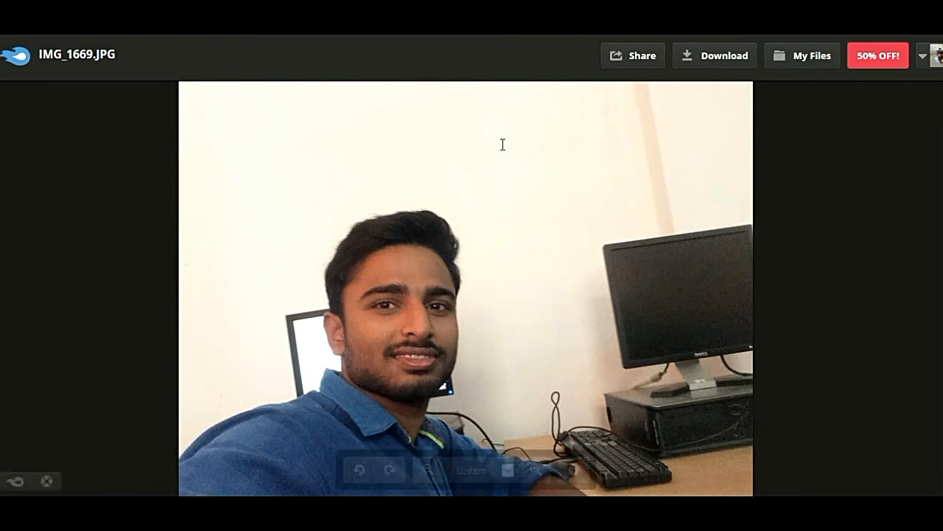
key("ctrl+w")
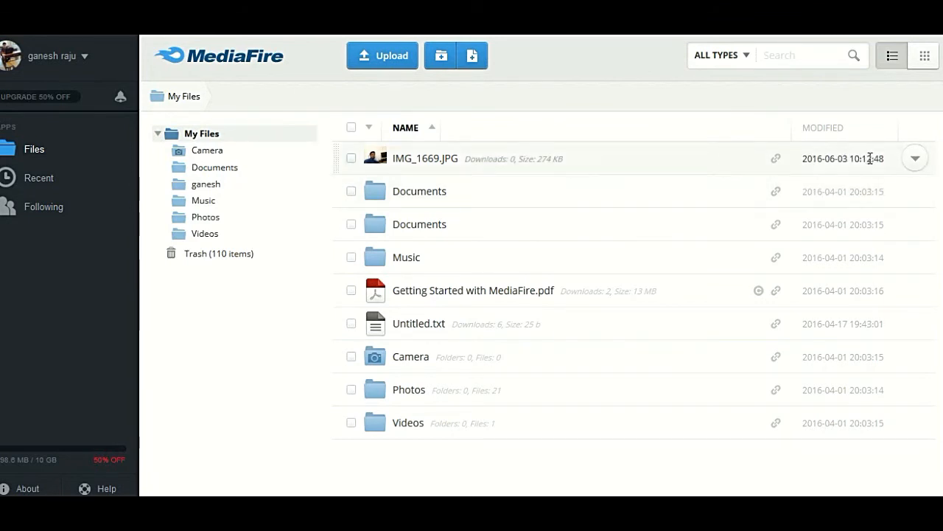
- Move IMG_1669.JPG from My Files into the newly created subfolder
left_click(915, 160)
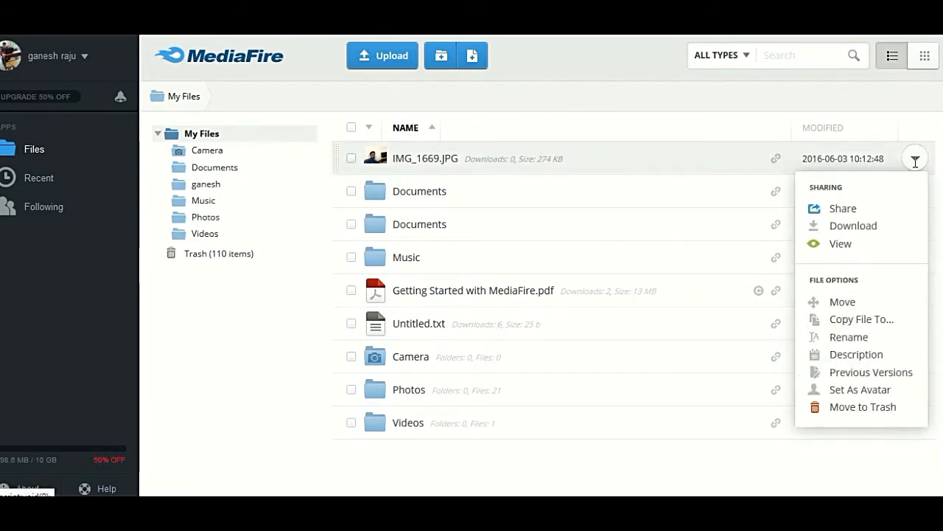
left_click(840, 304)
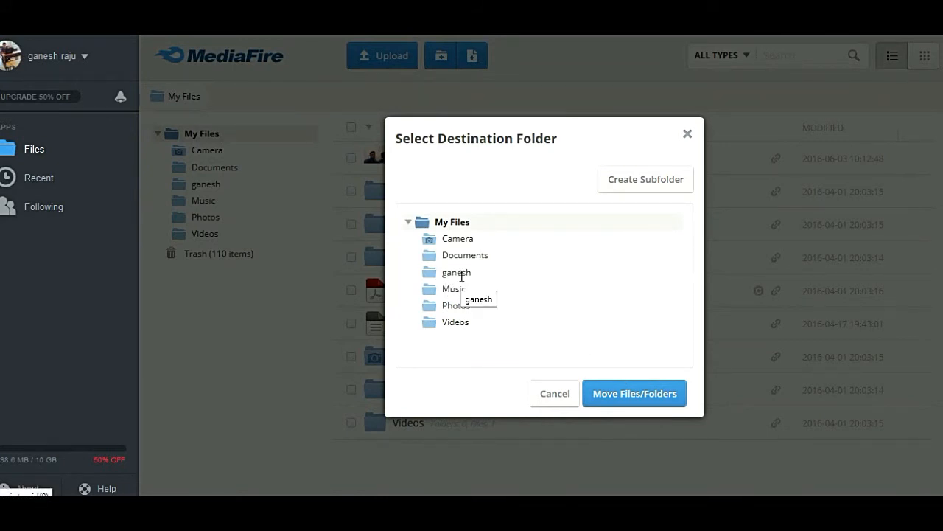
left_click(461, 276)
left_click(639, 395)
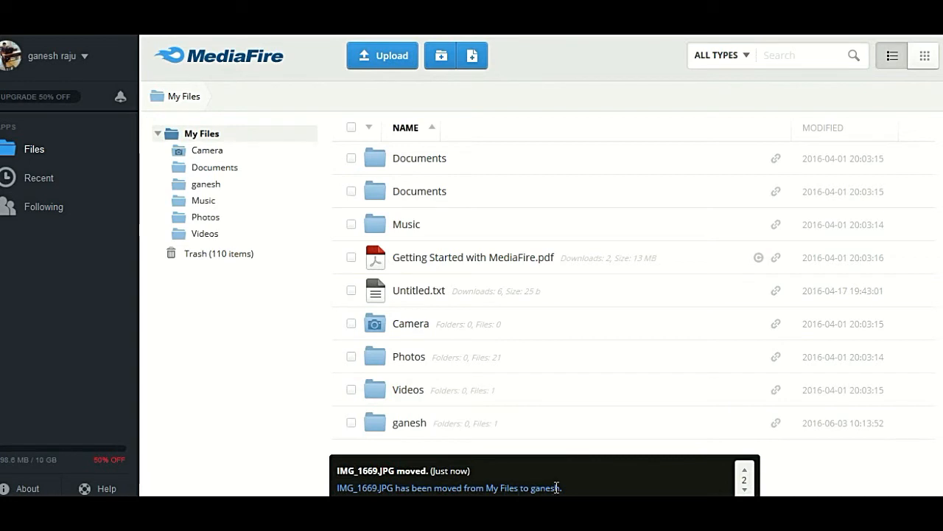
- Move Untitled.txt into the new subfolder by dropping it onto that folder in the file list
left_click(419, 420)
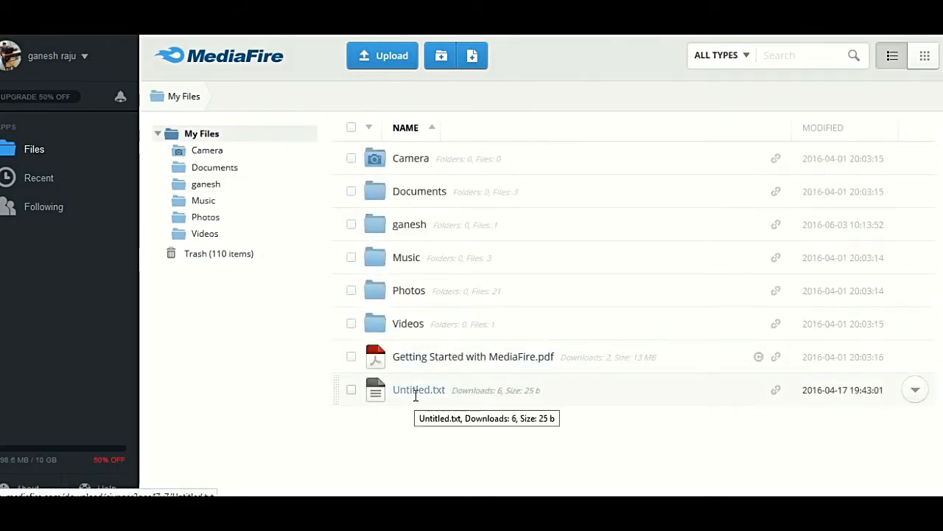
left_click_drag(424, 225, 425, 224)
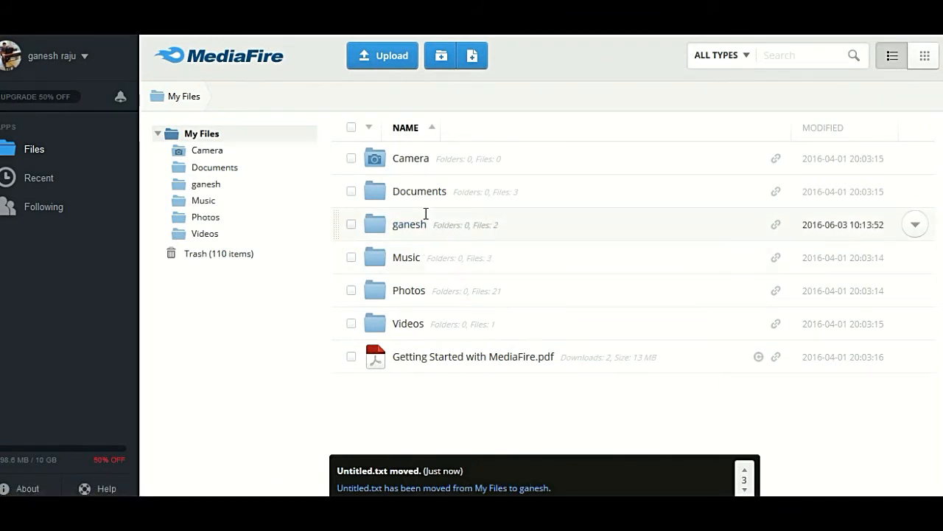
left_click(391, 221)
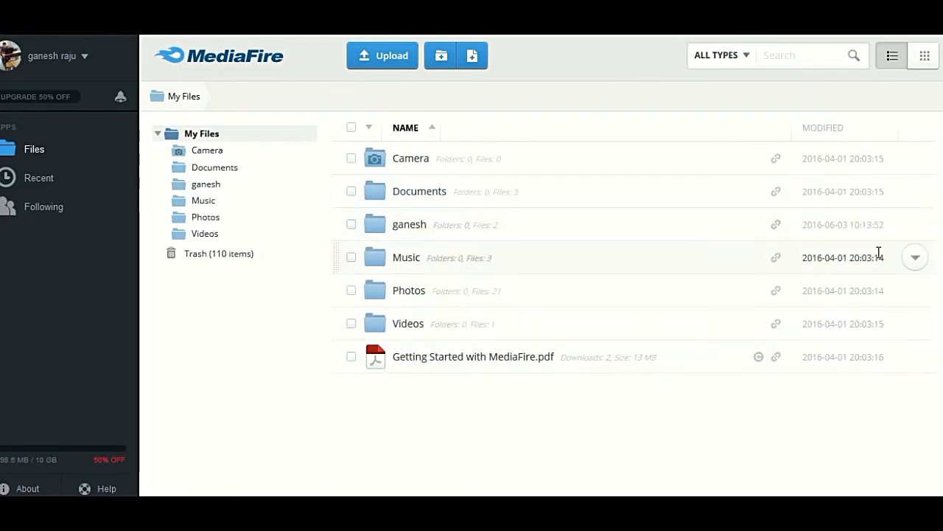
- Set the file description of Getting Started with MediaFire.pdf to "getting started" and save it
left_click(916, 354)
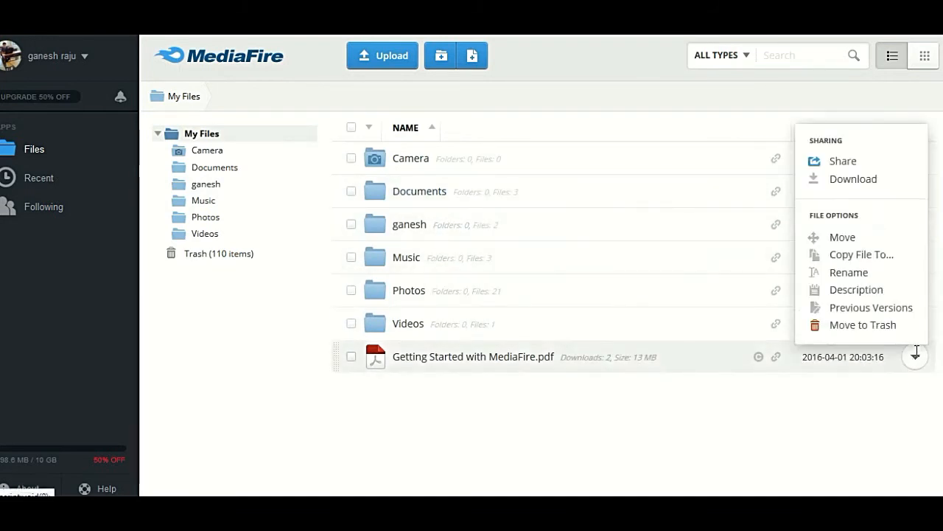
left_click(854, 289)
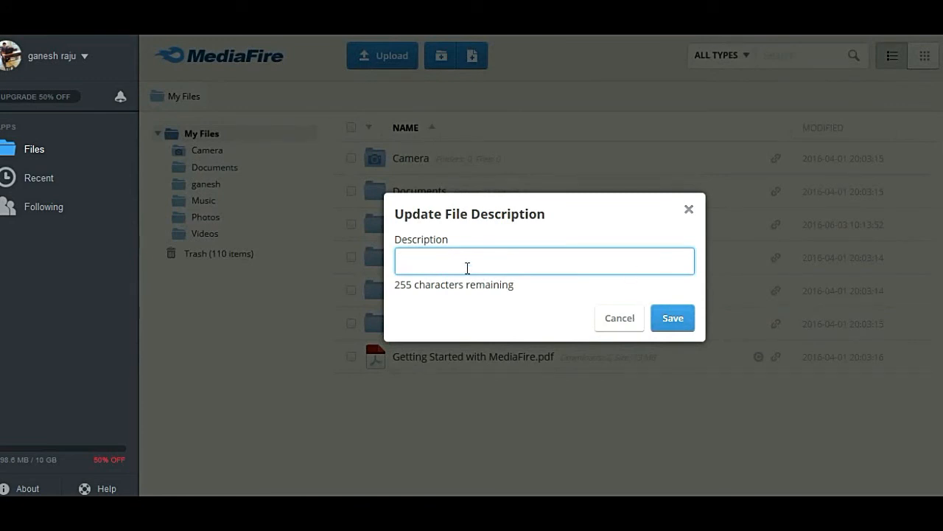
type("getting started")
left_click(670, 318)
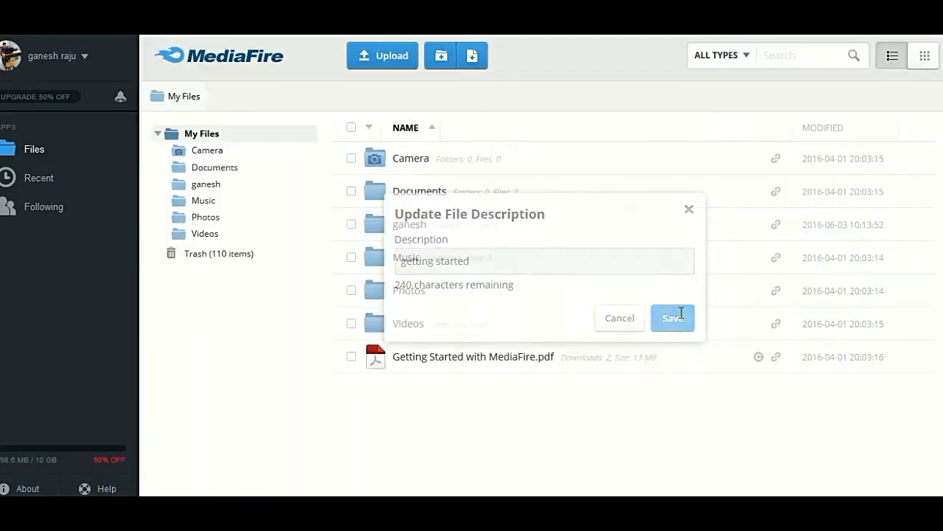
- Open the personally named subfolder and open its Untitled.txt file for editing
left_click(915, 357)
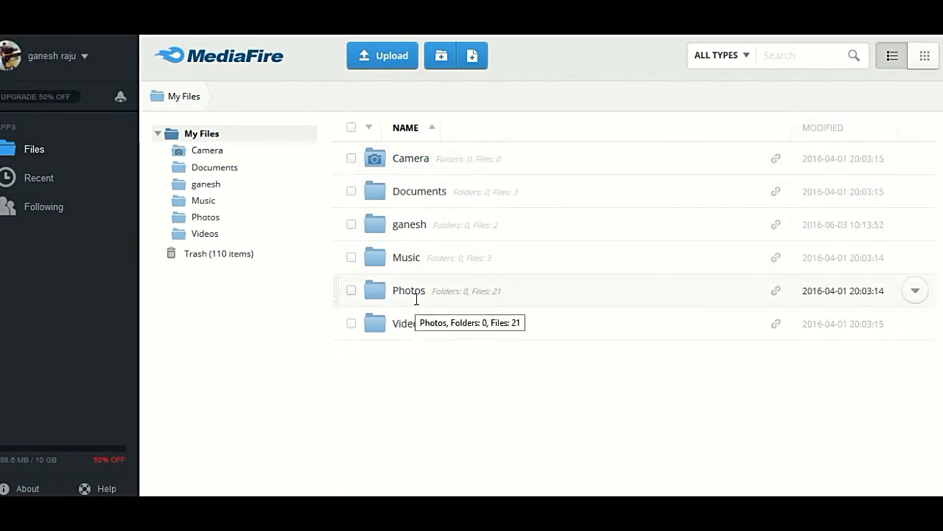
left_click(425, 182)
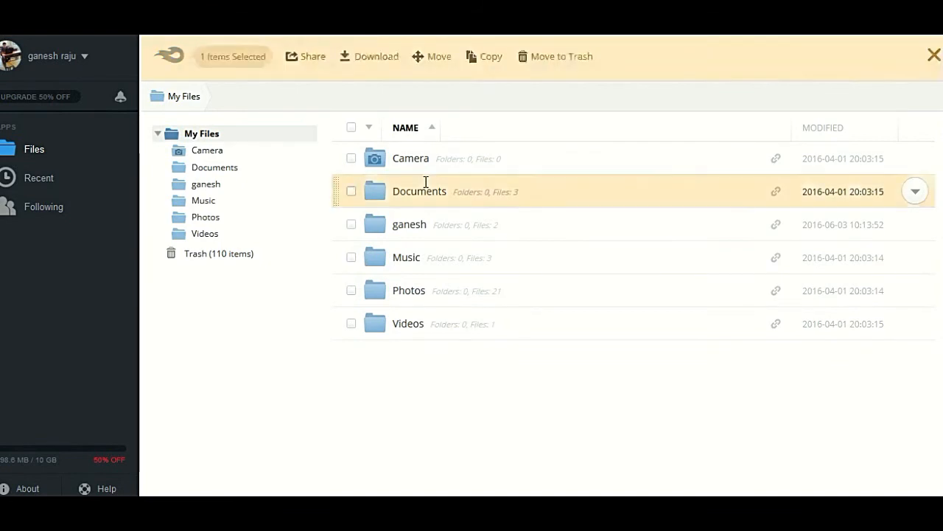
left_click(416, 224)
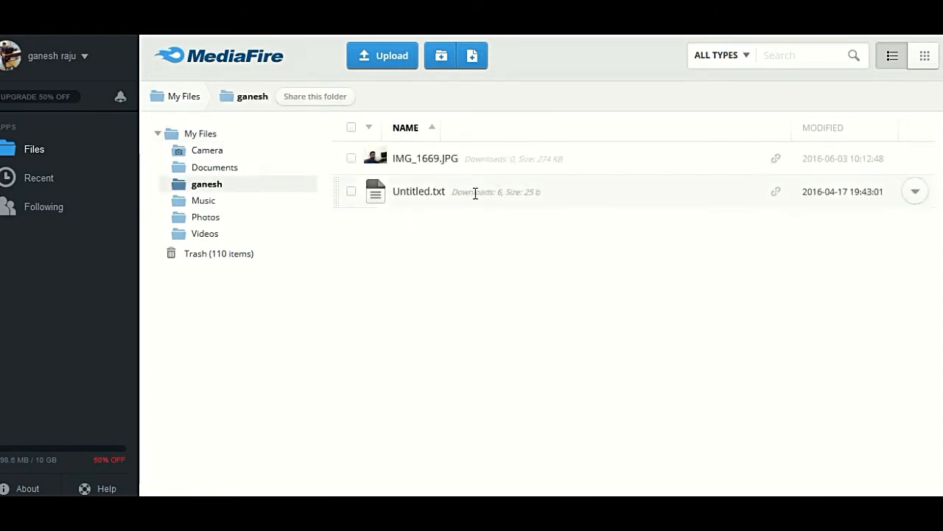
left_click(915, 191)
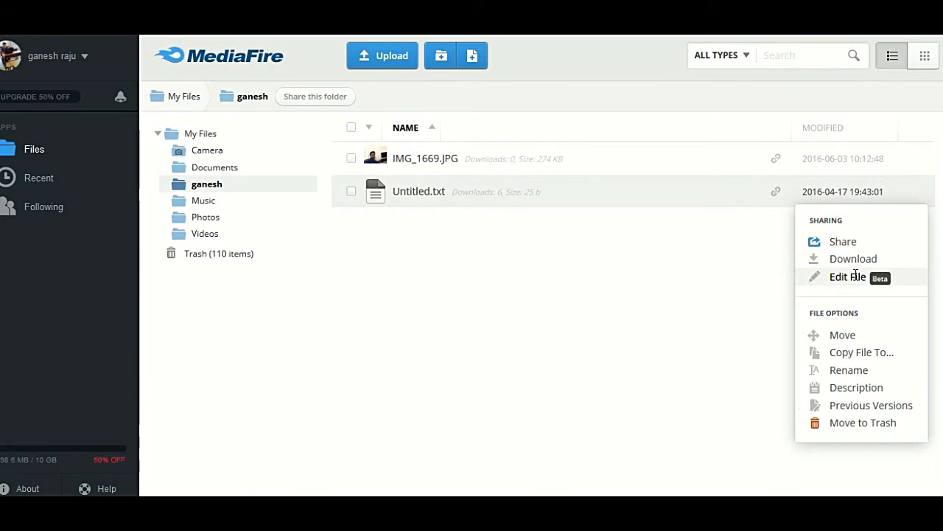
left_click(855, 276)
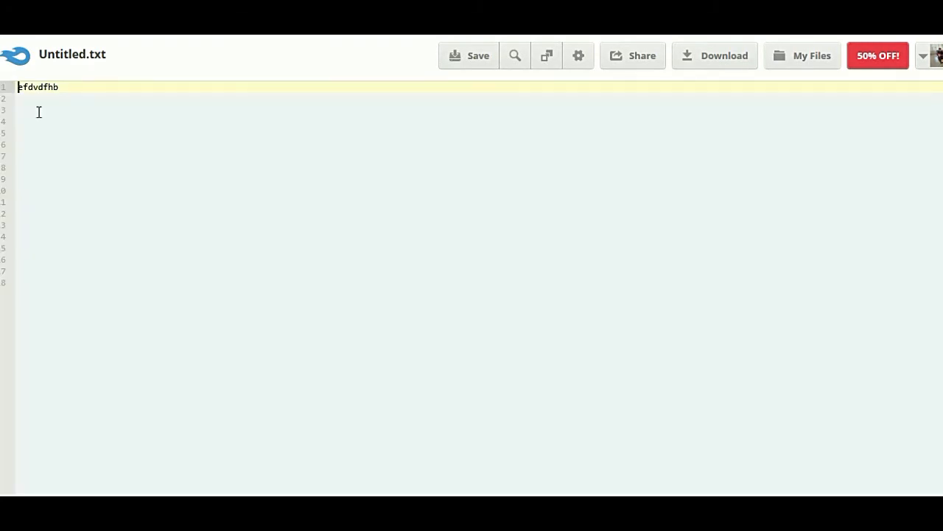
- Replace the text in Untitled.txt with "Getting Started with media fire", add a new line below it, and save the file
left_click(4, 95)
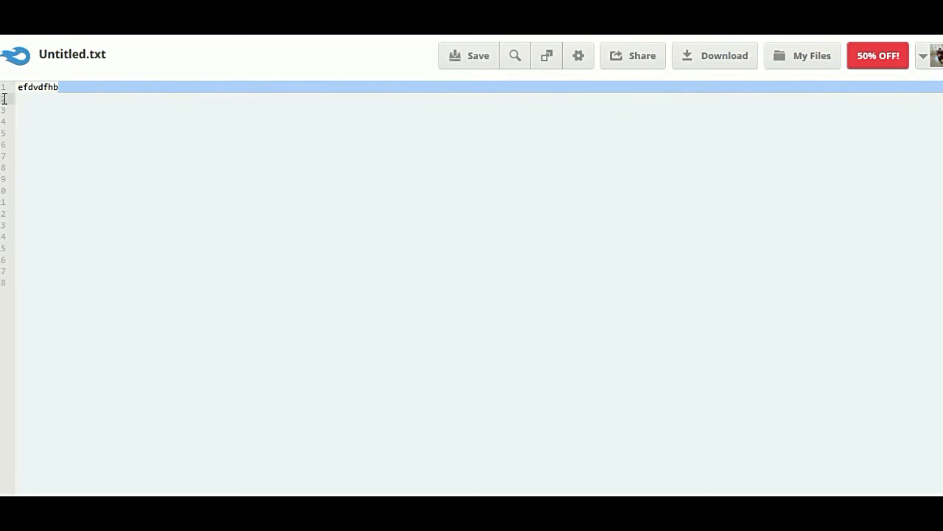
left_click(72, 87)
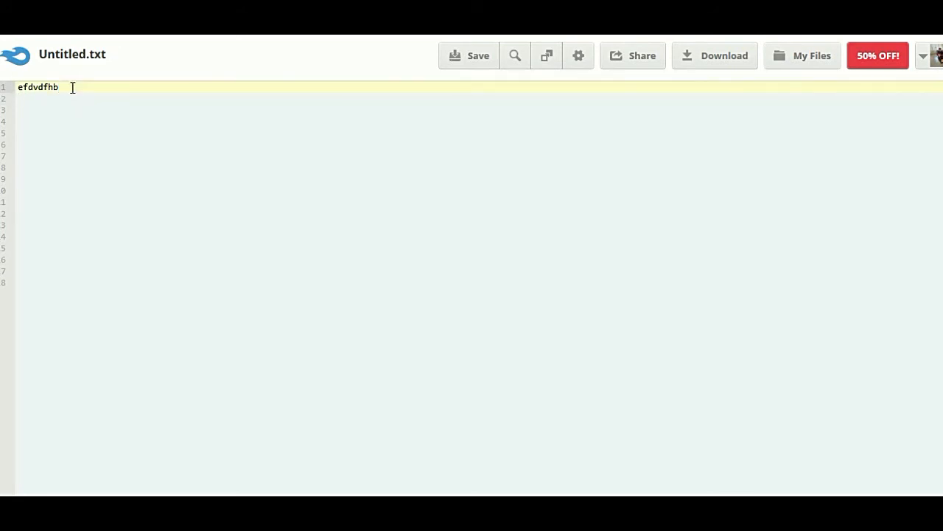
key("BackSpace")
key("BackSpace")
key("BackSpace")
key("BackSpace")
key("BackSpace")
key("BackSpace")
key("BackSpace")
key("BackSpace")
type("Get")
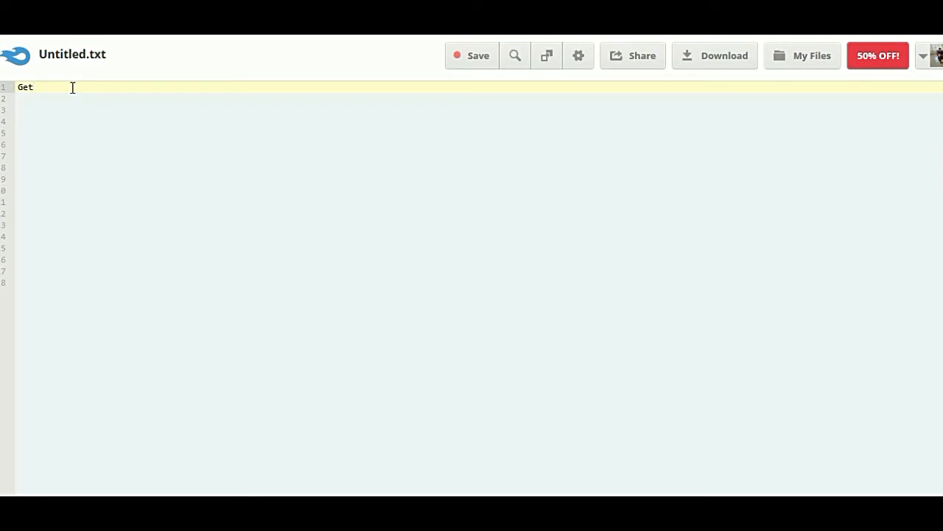
type("ting Started with media fire")
key("Return")
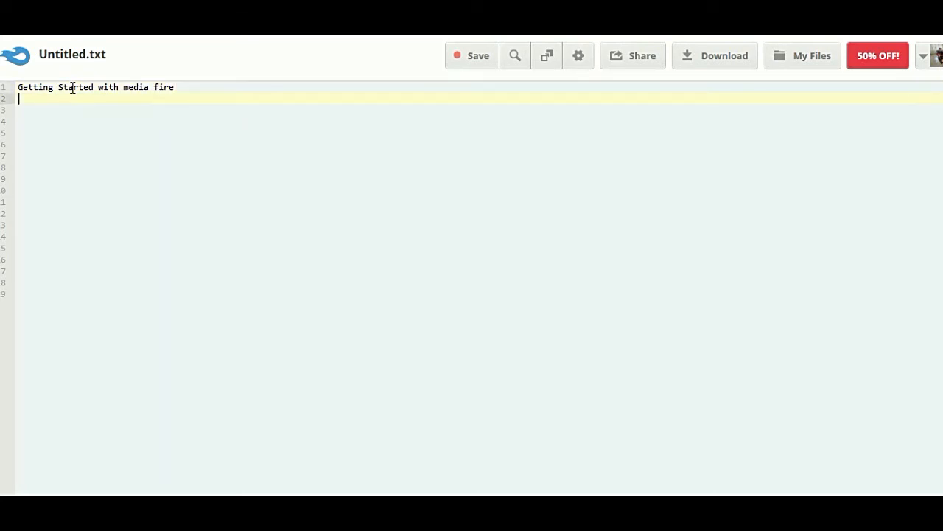
left_click(457, 60)
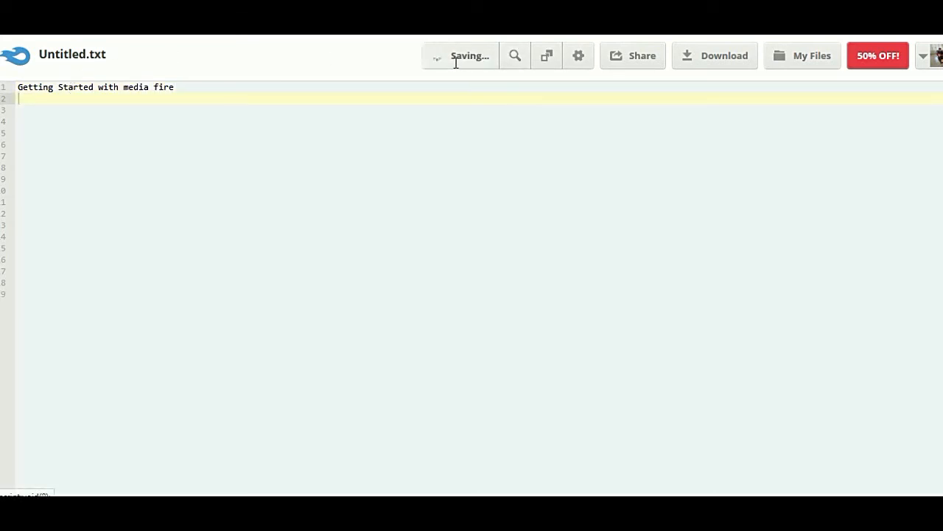
- Show the editor's search and replace fields, try its light themes ending with Dreamweaver, and close the editor
left_click(550, 60)
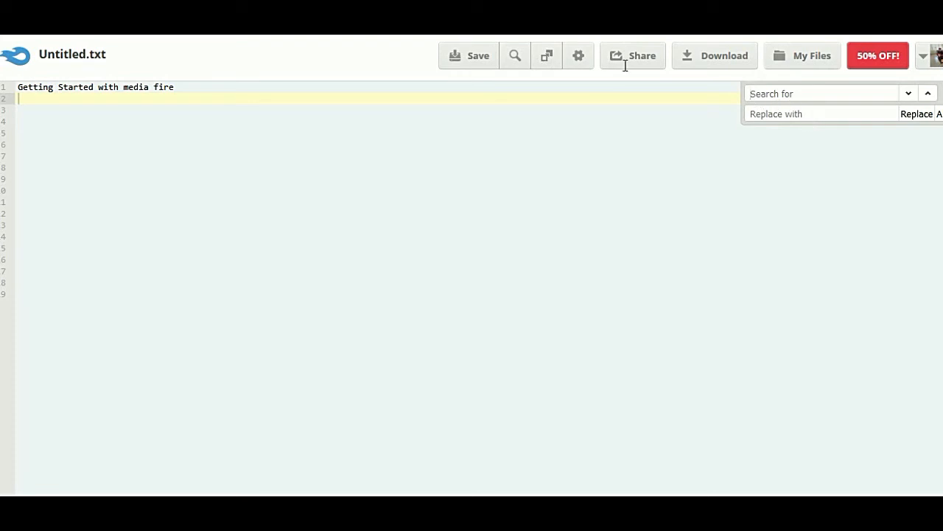
left_click(580, 56)
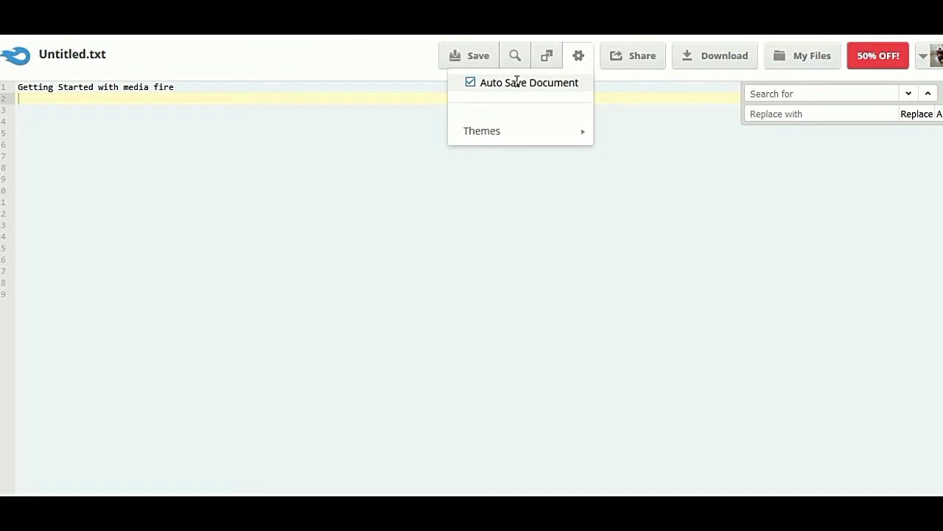
mouse_move(548, 138)
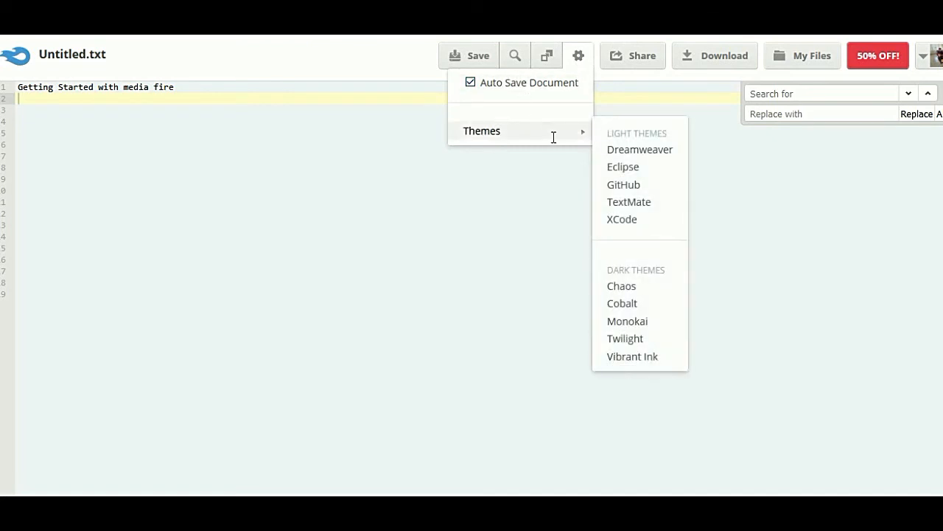
left_click(622, 150)
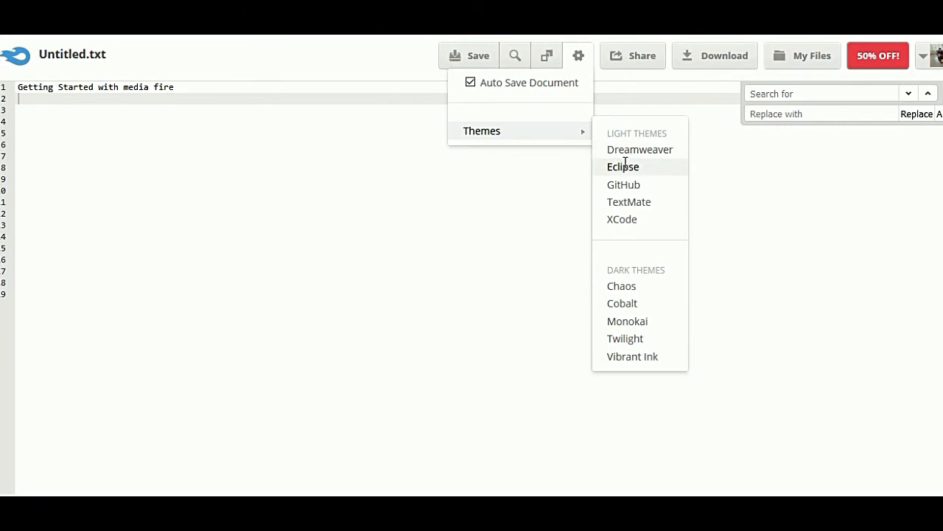
left_click(630, 181)
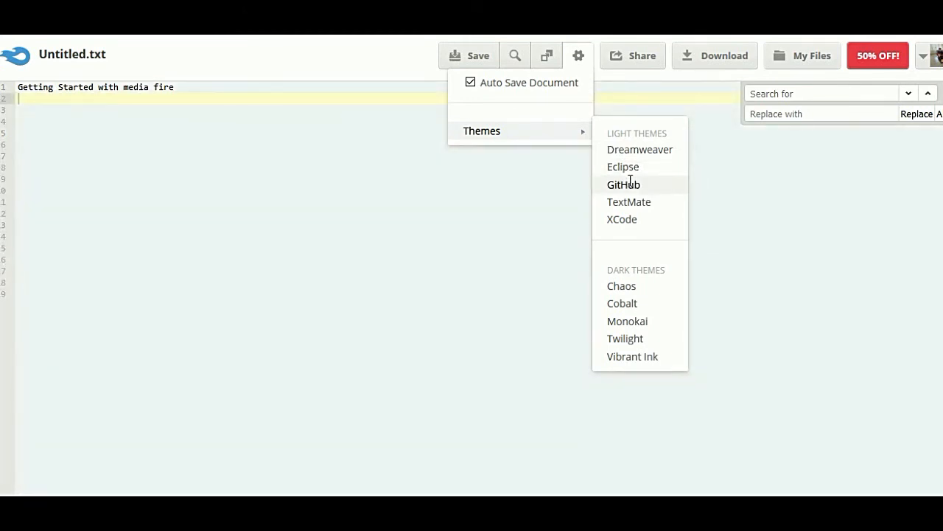
left_click(627, 202)
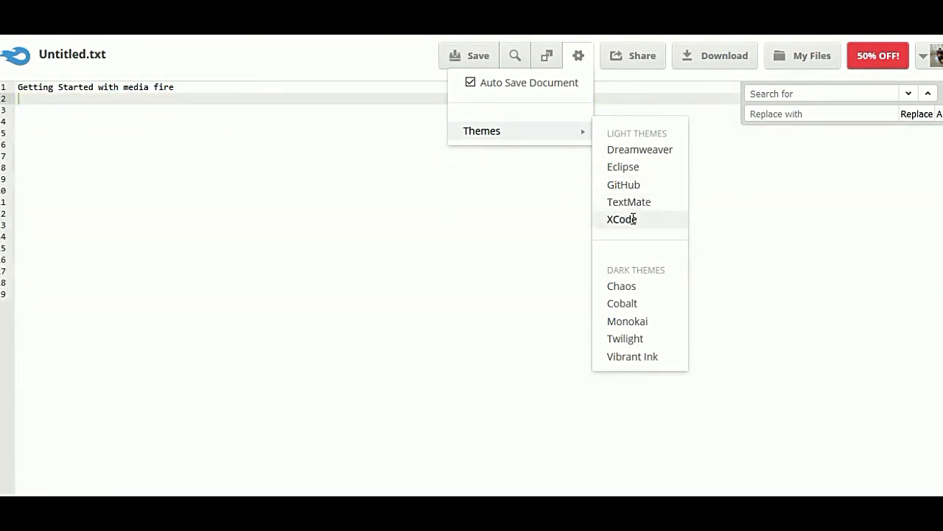
left_click(651, 152)
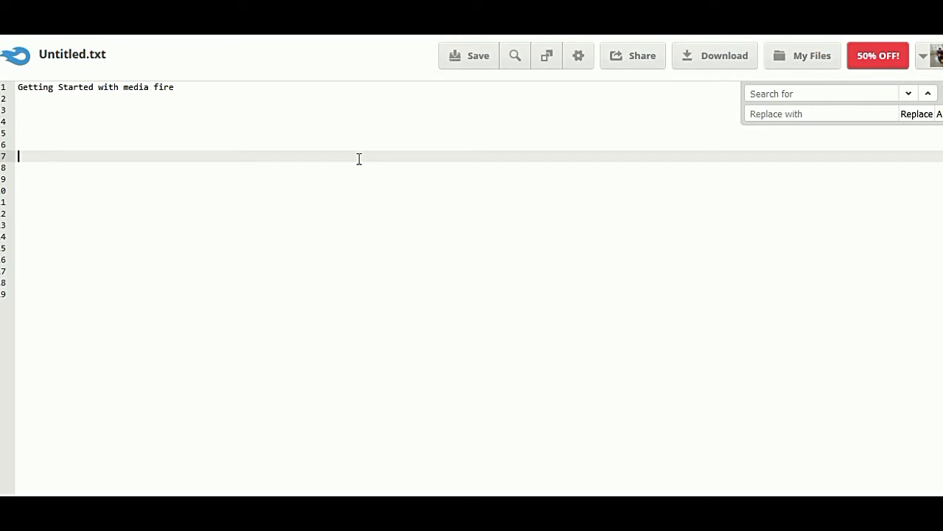
key("ctrl+w")
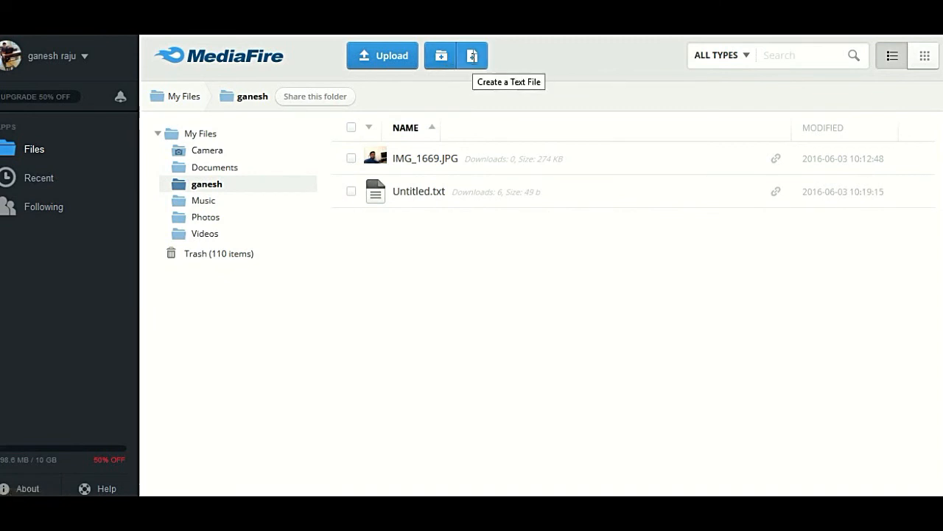
- Create a new text file named Media.txt in the personally named subfolder
left_click(472, 56)
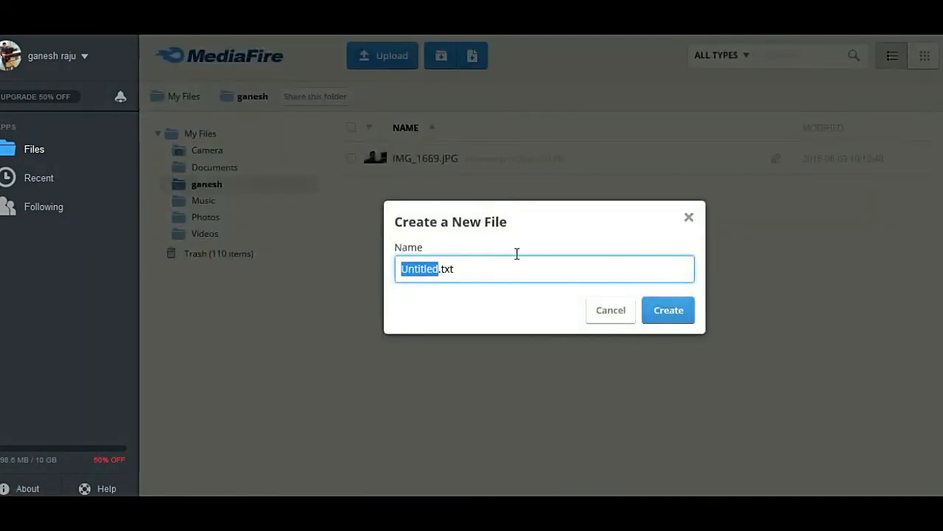
key("BackSpace")
type("Media")
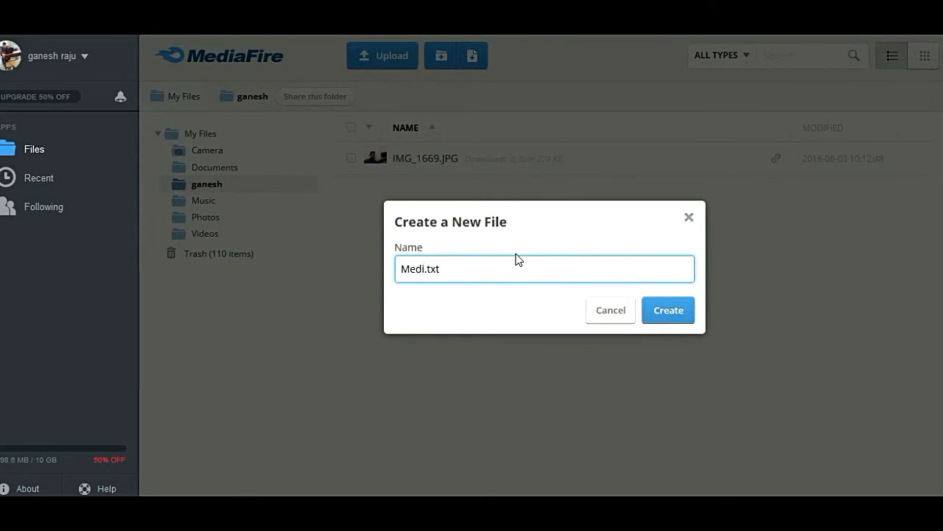
left_click(669, 310)
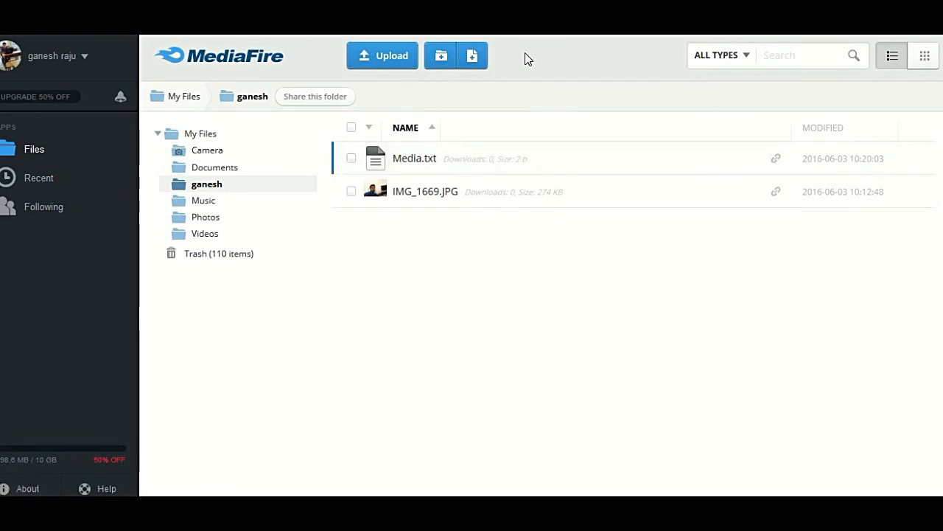
- Review the file type filters available for searching and close the search
left_click(793, 62)
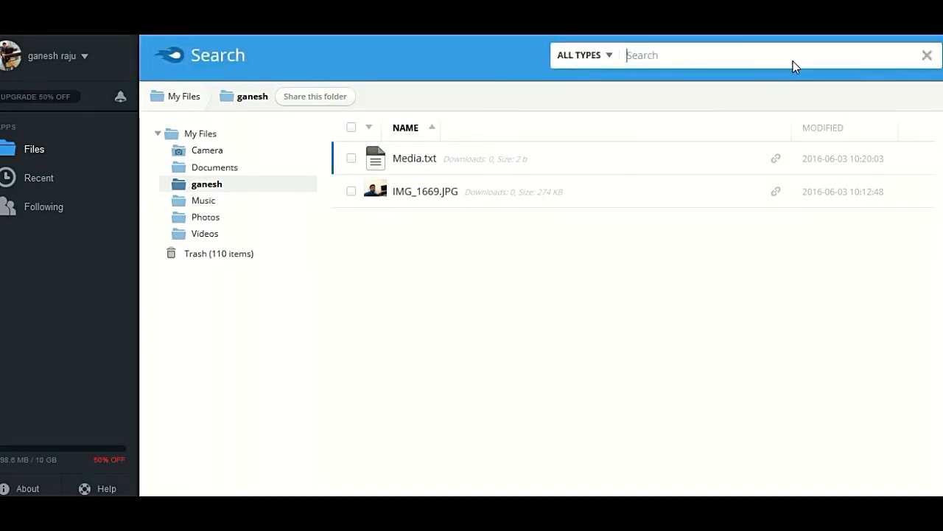
left_click(607, 57)
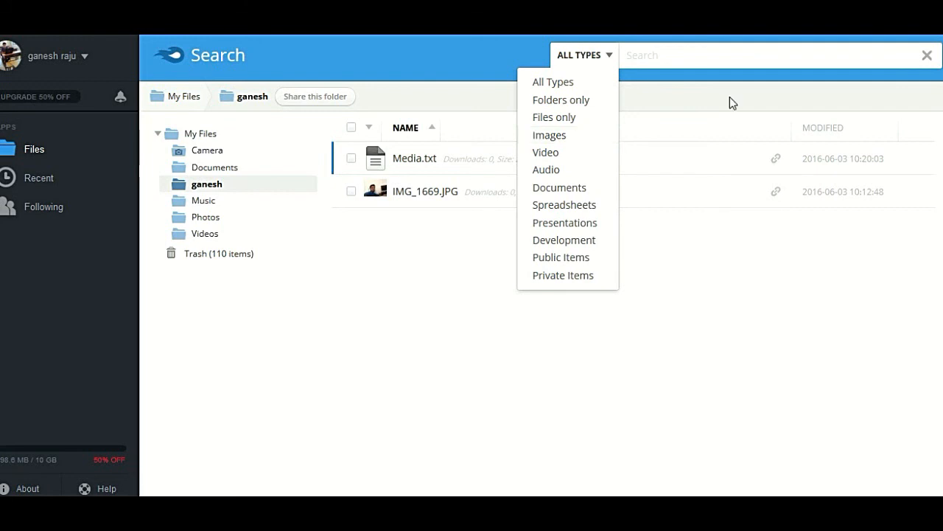
left_click(928, 56)
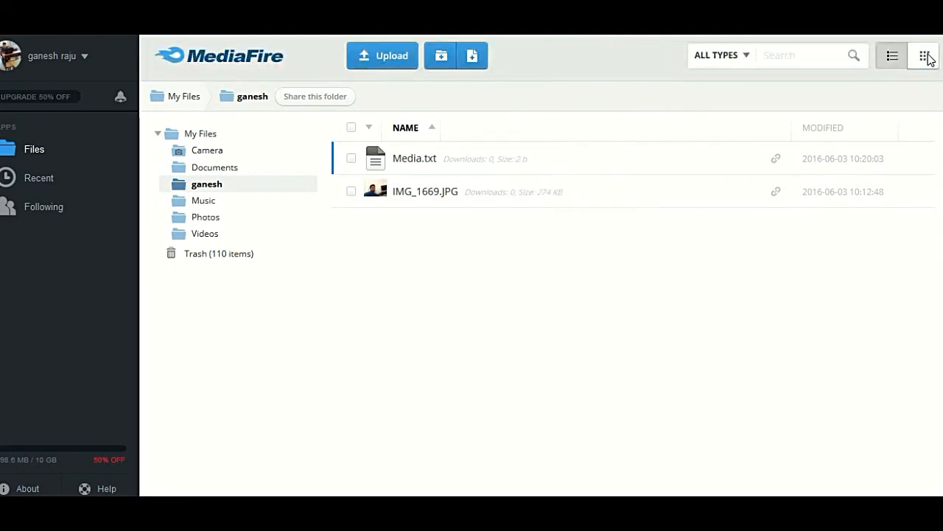
- Show My Files in grid view and try the medium and large icon sizes before returning to small
left_click(925, 57)
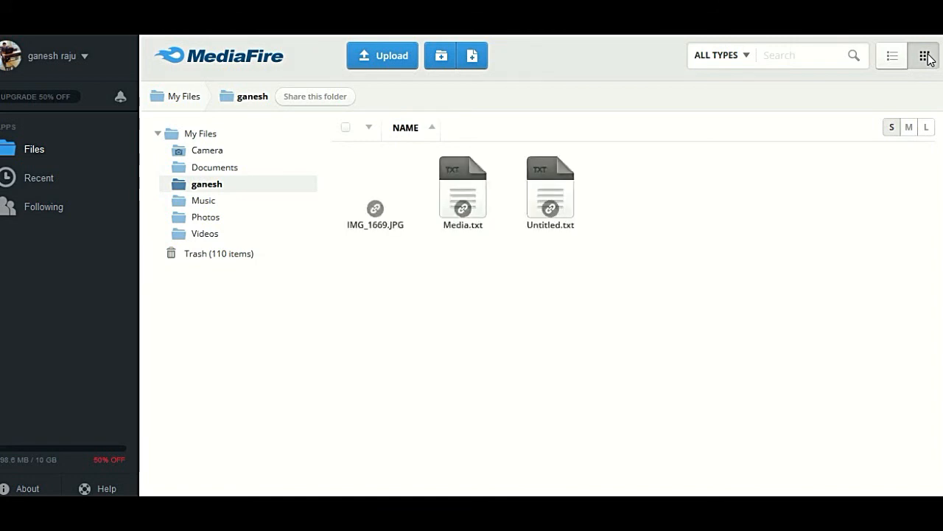
left_click(200, 150)
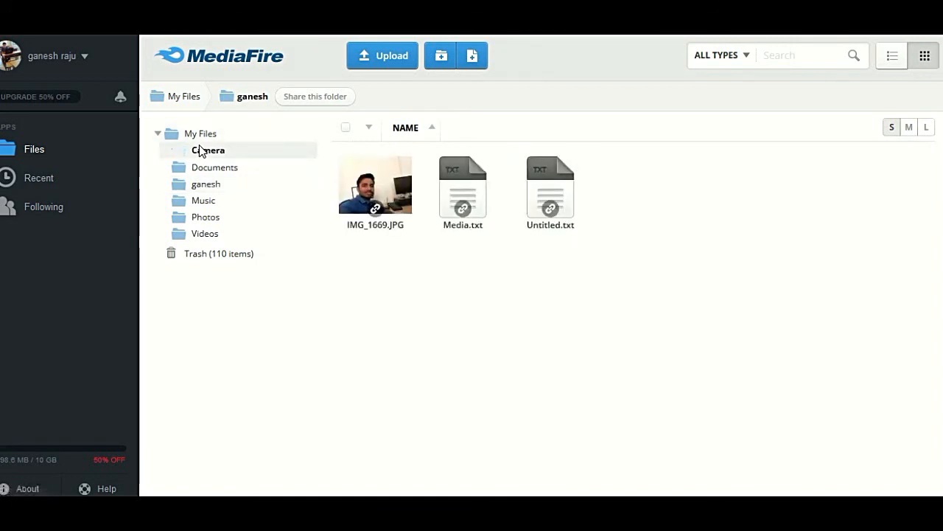
left_click(200, 136)
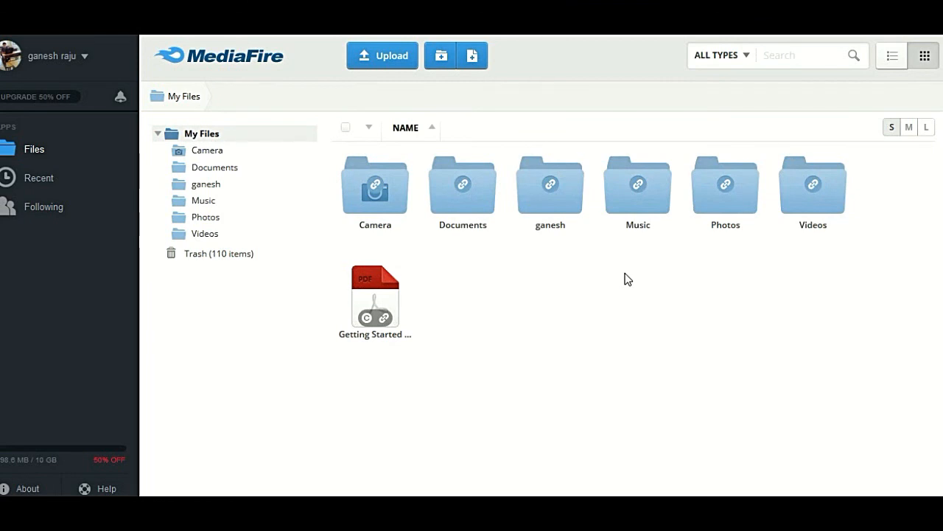
left_click(911, 133)
left_click(927, 131)
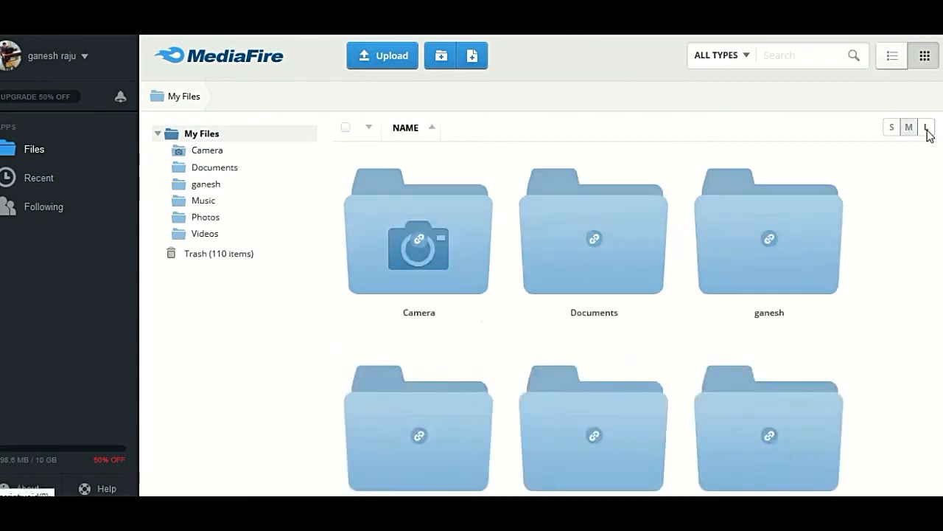
left_click(886, 131)
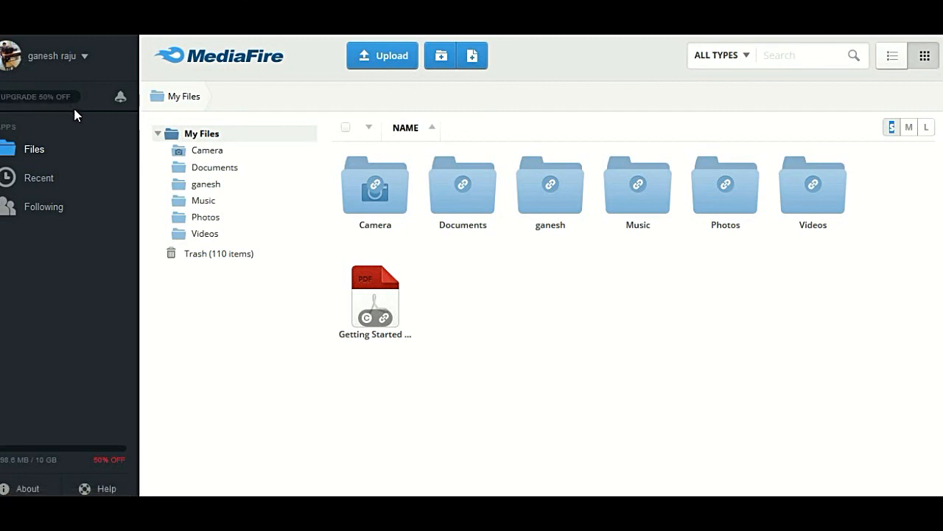
- Check the account's notifications and close them
left_click(120, 96)
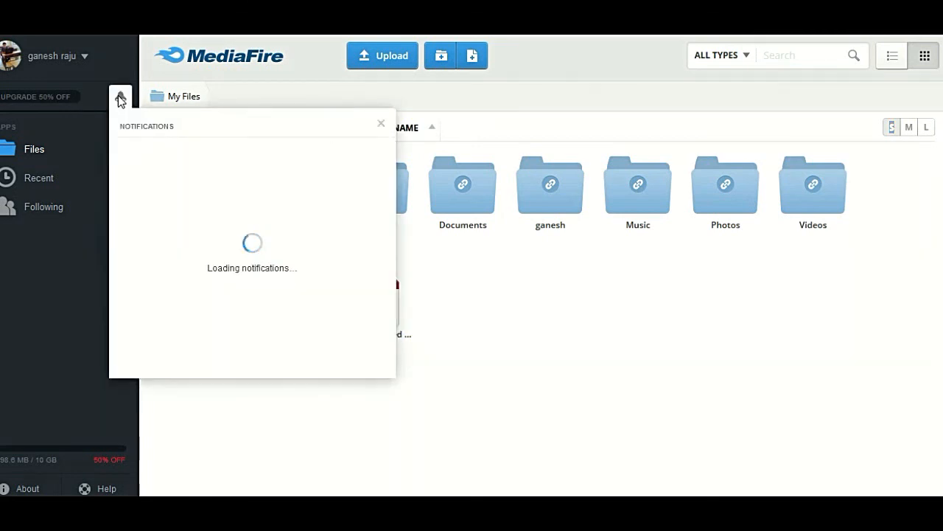
left_click(381, 126)
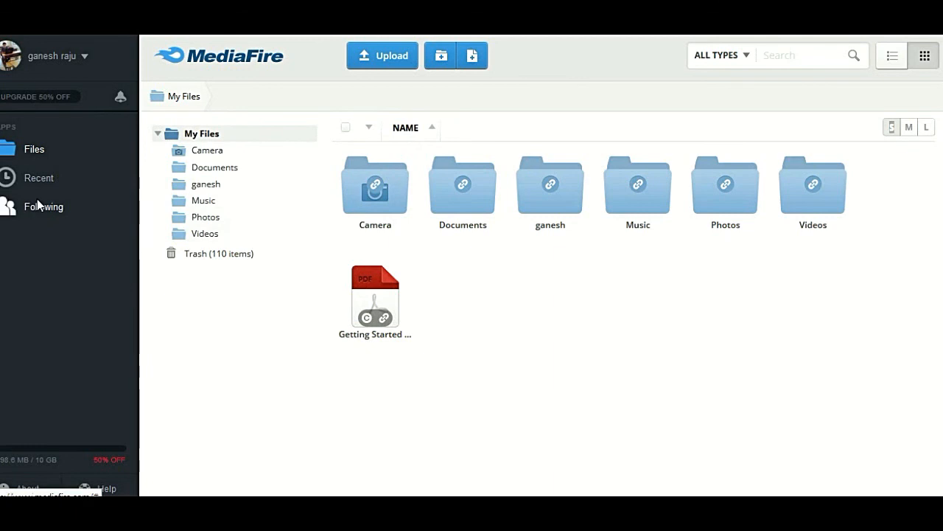
- Look through the list of recently modified files and open the Following page
left_click(43, 177)
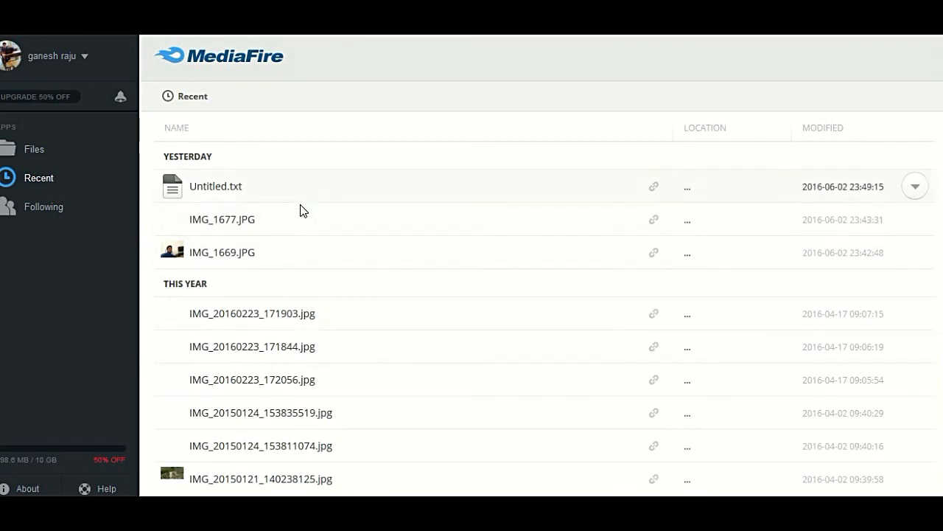
scroll(358, 331, "down", 3)
scroll(354, 333, "down", 1)
scroll(354, 333, "up", 4)
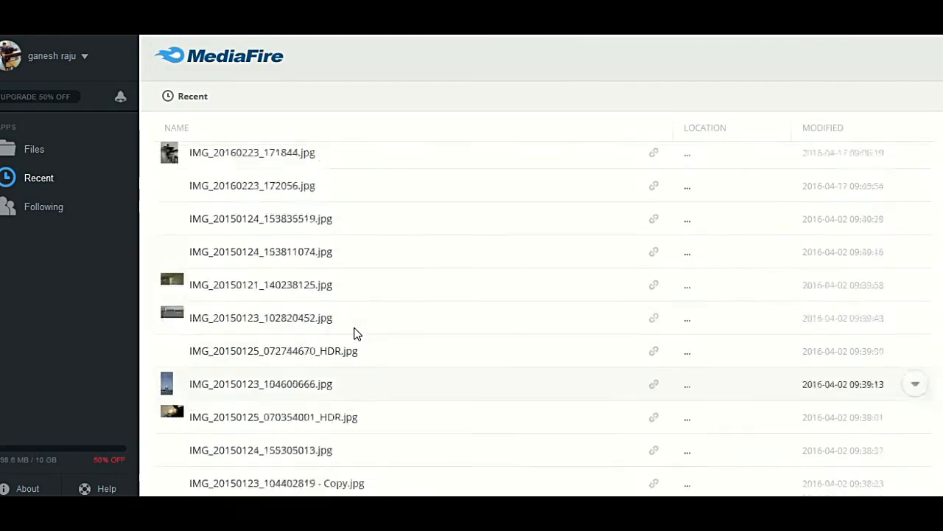
scroll(354, 330, "up", 1)
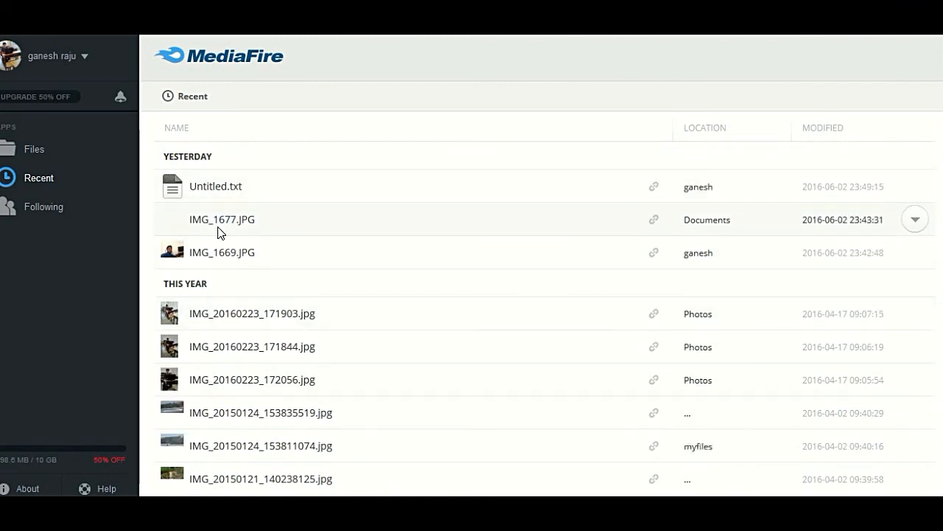
left_click(47, 205)
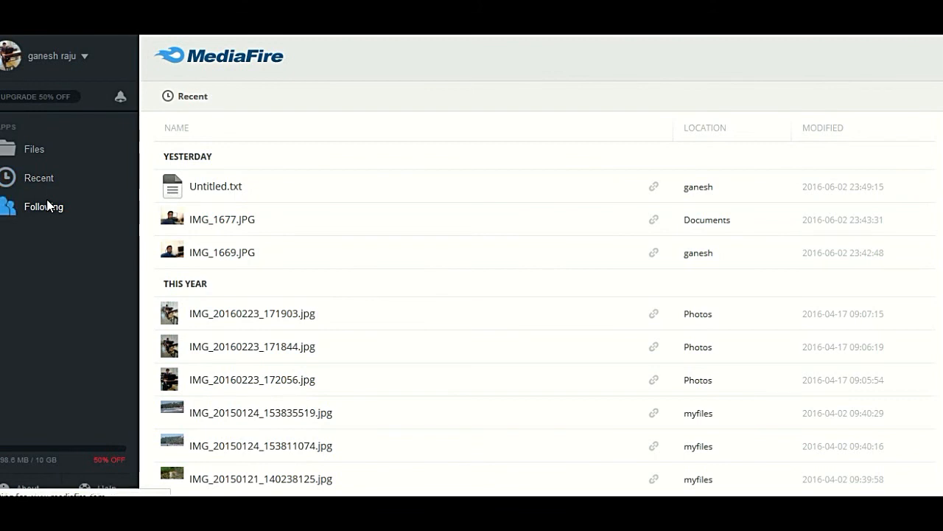